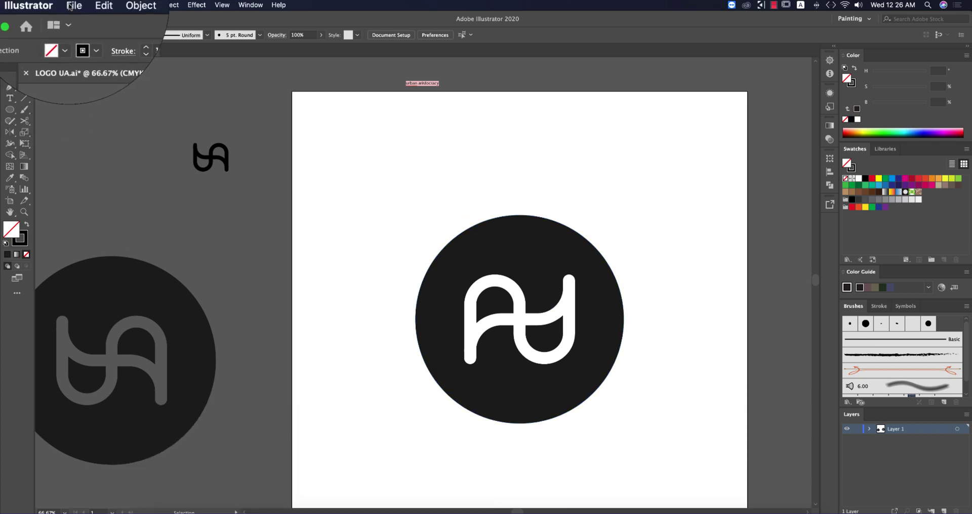
# - Create a new 2000 x 2000 px document named "minimal logo"
pyautogui.click(72, 5)
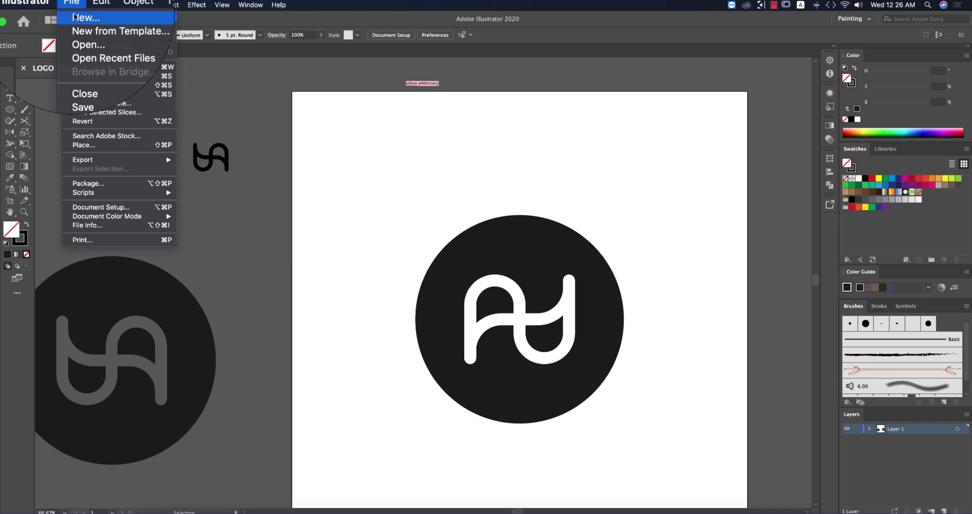
pyautogui.click(396, 122)
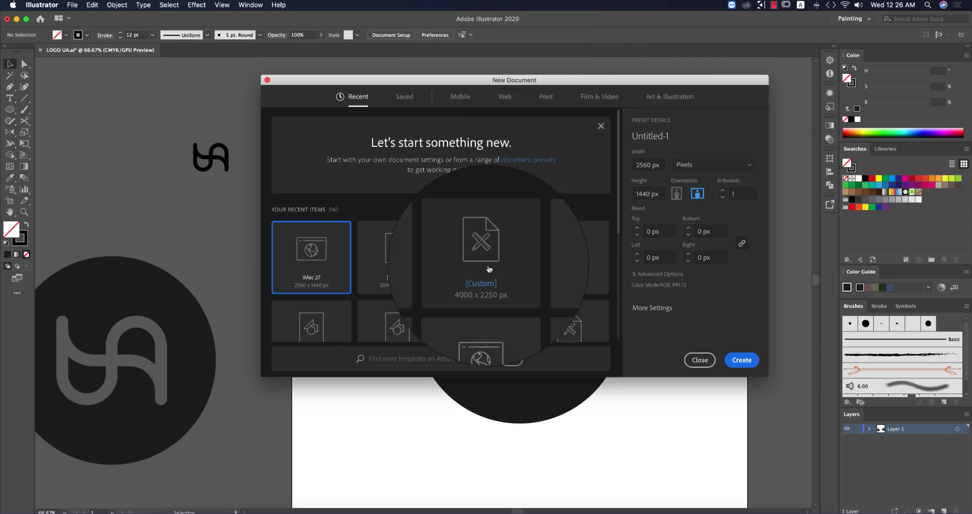
pyautogui.click(406, 248)
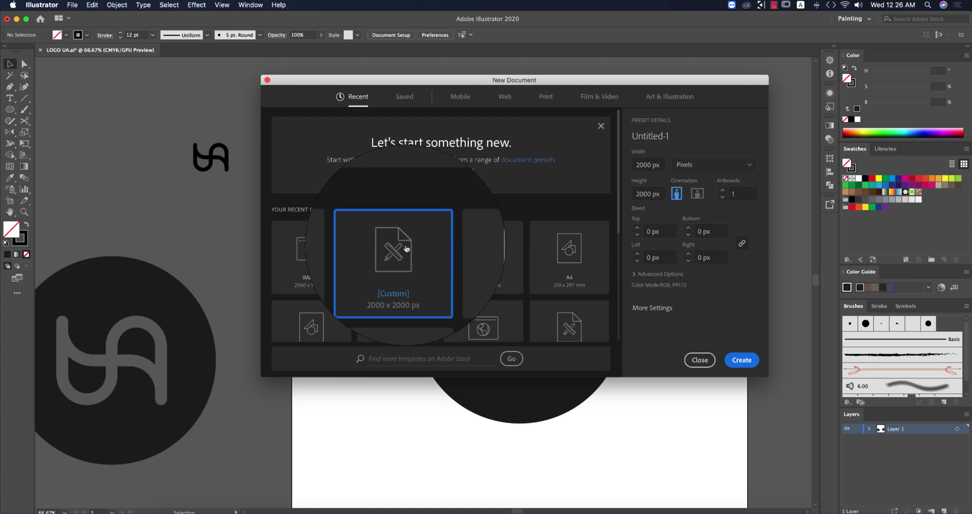
pyautogui.click(709, 136)
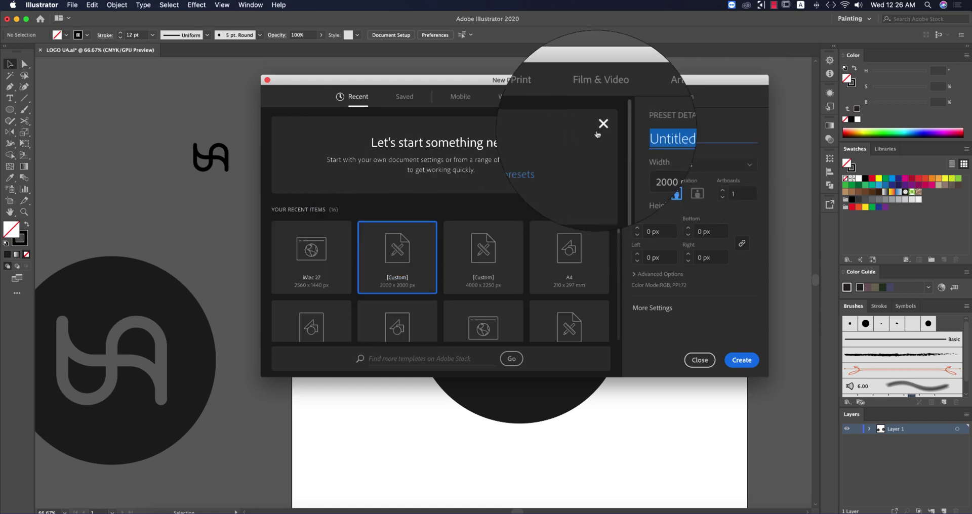
pyautogui.write('minimal')
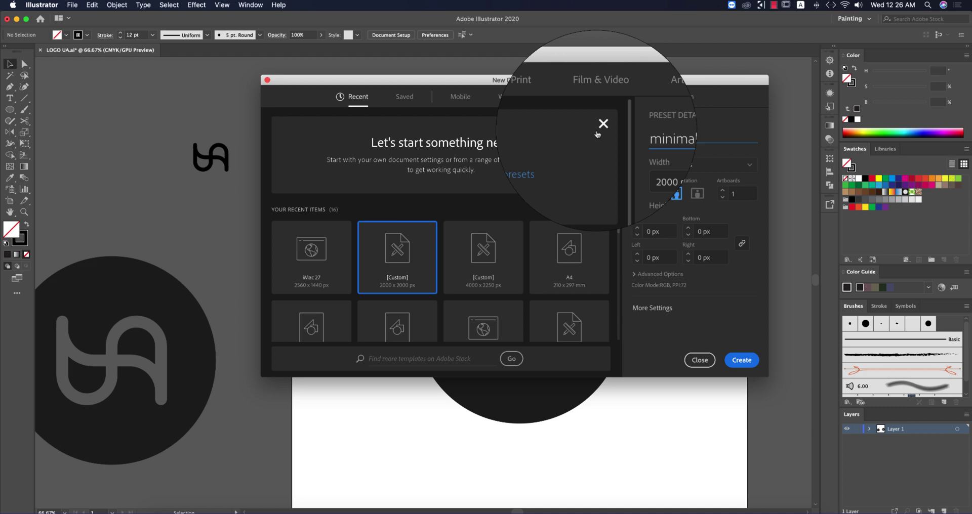
pyautogui.write(' logo')
pyautogui.click(741, 360)
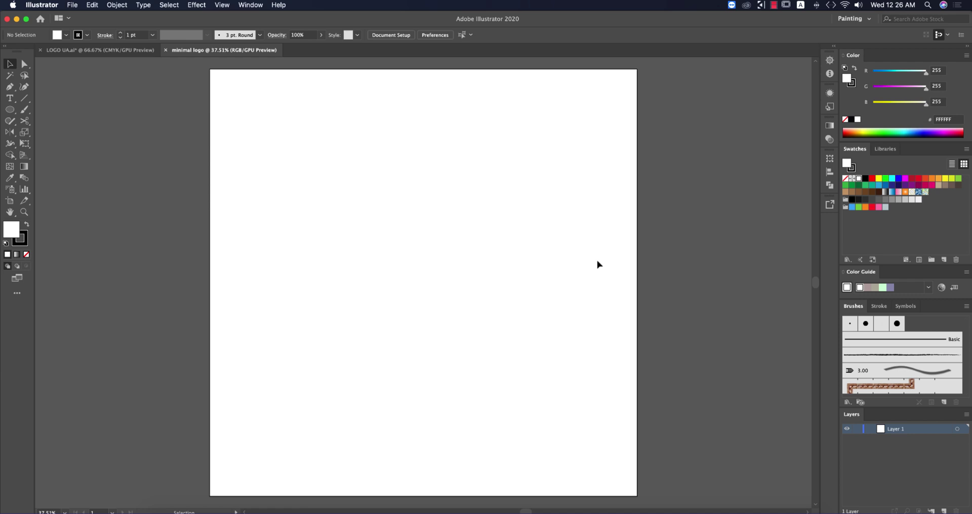
# - Show the document grid over the blank artboard
pyautogui.press('a')
pyautogui.press('super+apostrophe')
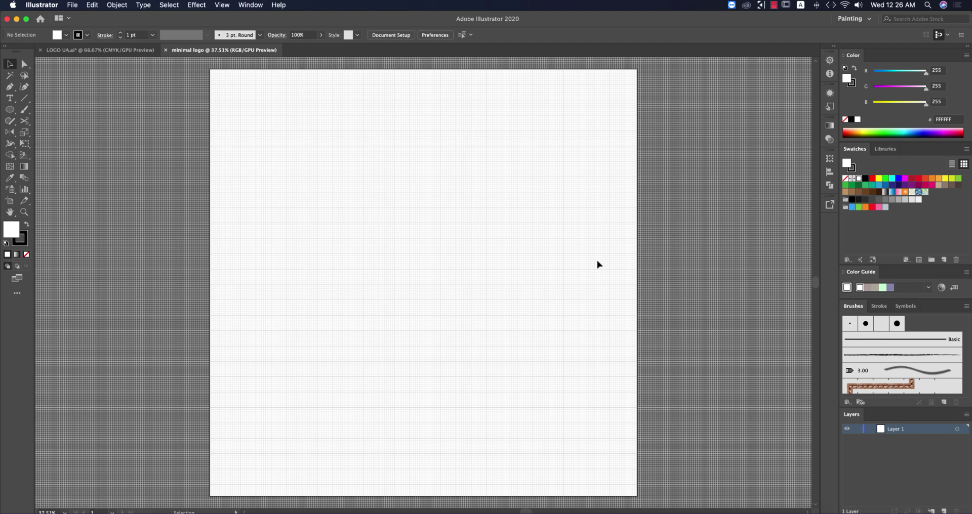
pyautogui.press('super+apostrophe')
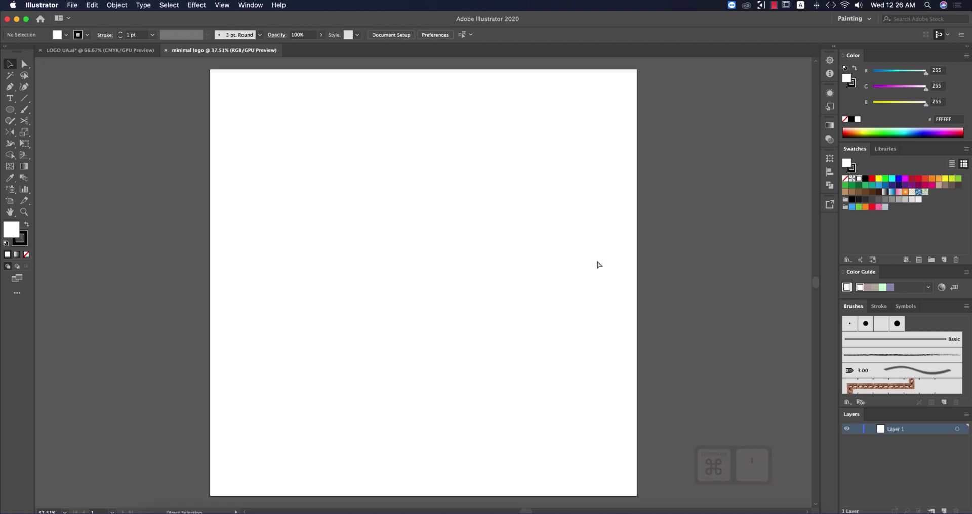
pyautogui.press('super+apostrophe')
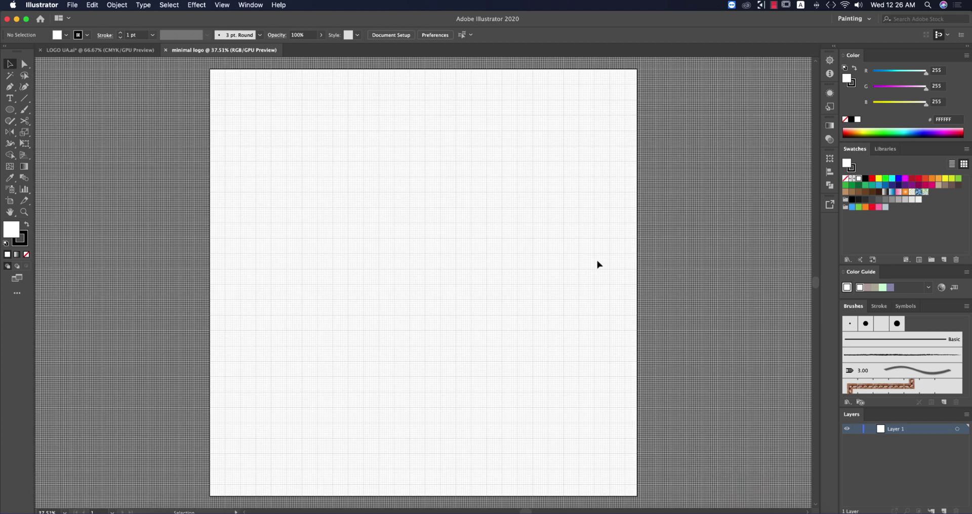
pyautogui.press('super+apostrophe')
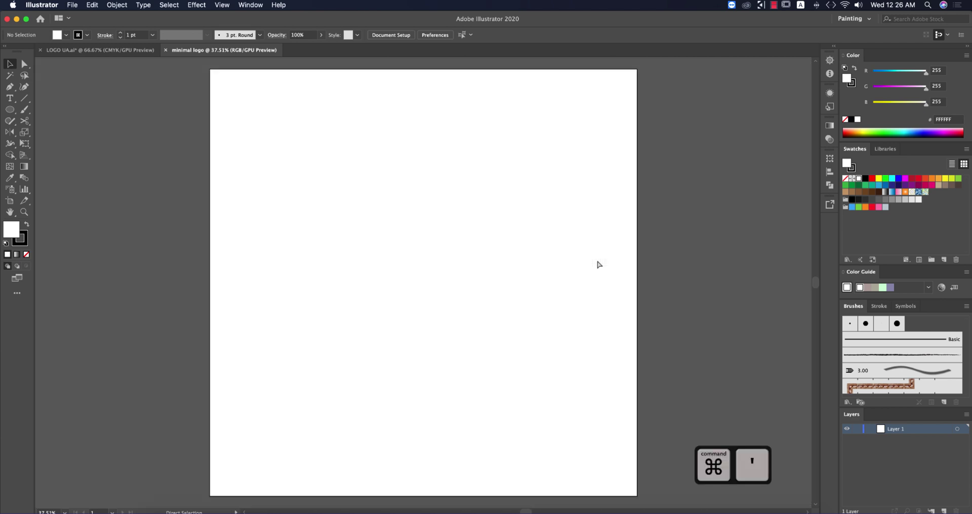
pyautogui.press('super+apostrophe')
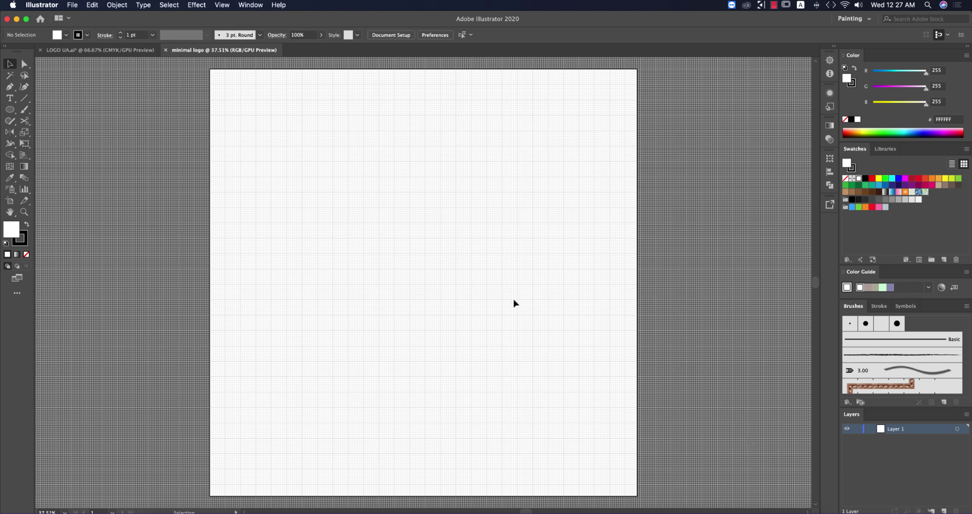
pyautogui.scroll(2, 380, 204)
pyautogui.scroll(-1, 380, 204)
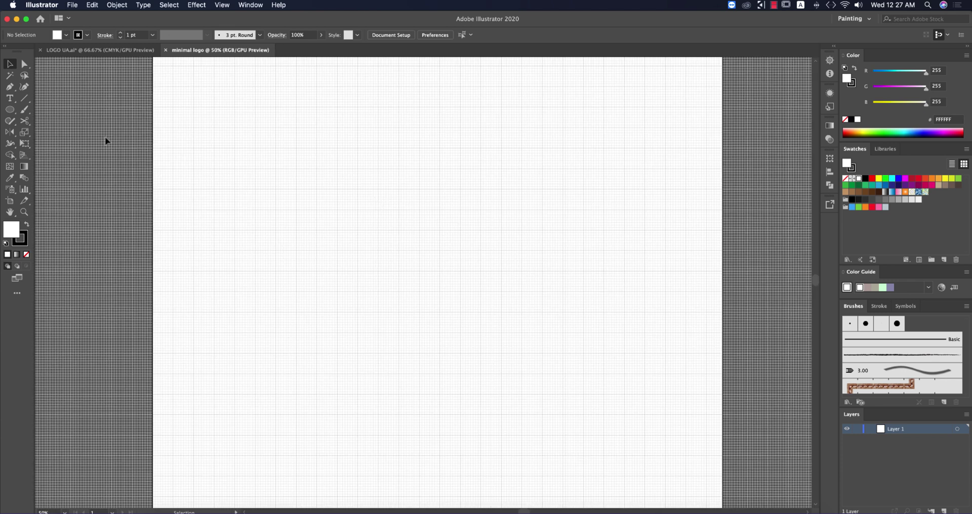
# - Show the rulers and place vertical guides at about 719 and 866 px and horizontal guides at about 576 and 794 px
pyautogui.press('p')
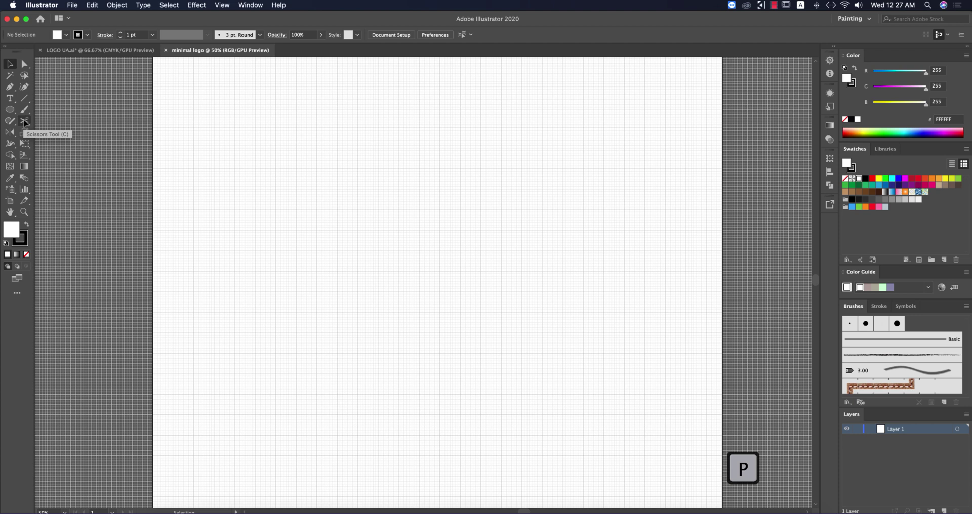
pyautogui.press('p')
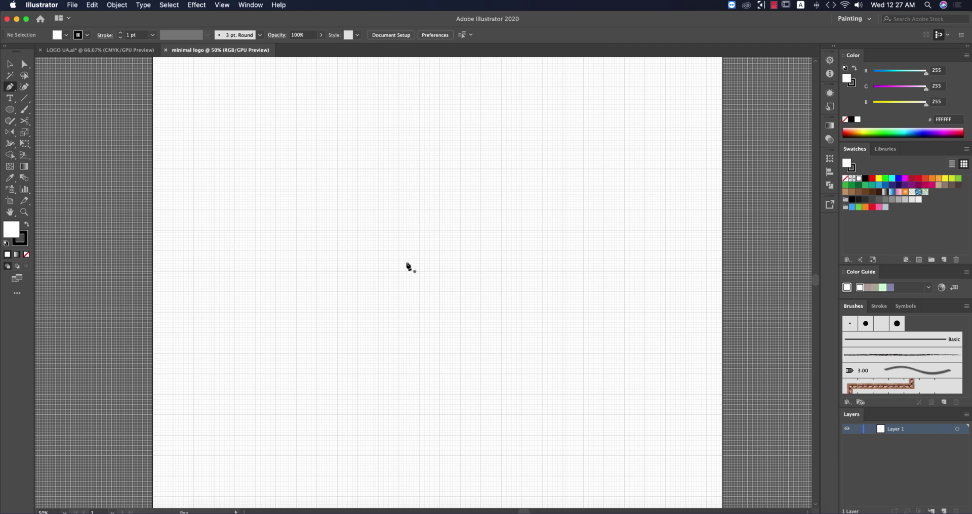
pyautogui.press('super+r')
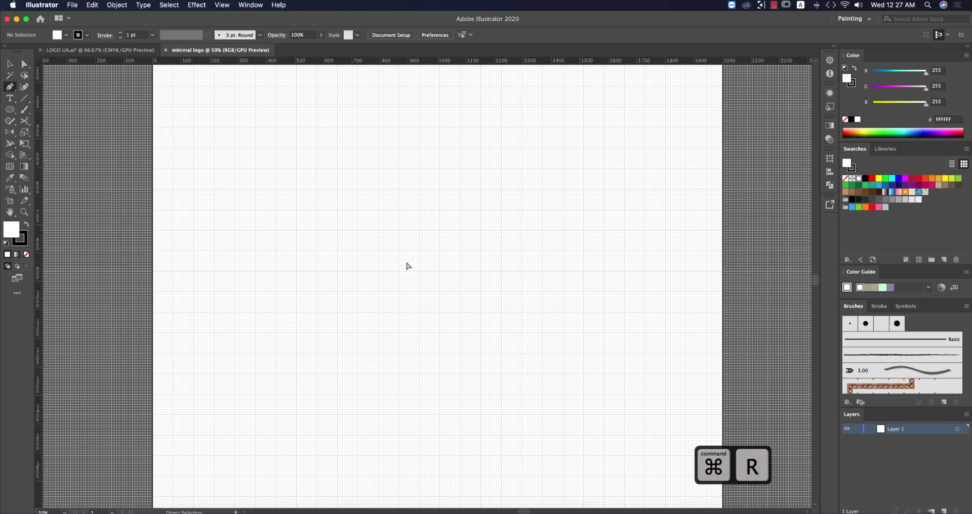
pyautogui.moveTo(43, 282); pyautogui.dragTo(358, 227)
pyautogui.moveTo(452, 61); pyautogui.dragTo(457, 193)
pyautogui.moveTo(39, 273); pyautogui.dragTo(399, 232)
pyautogui.moveTo(449, 60); pyautogui.dragTo(451, 253)
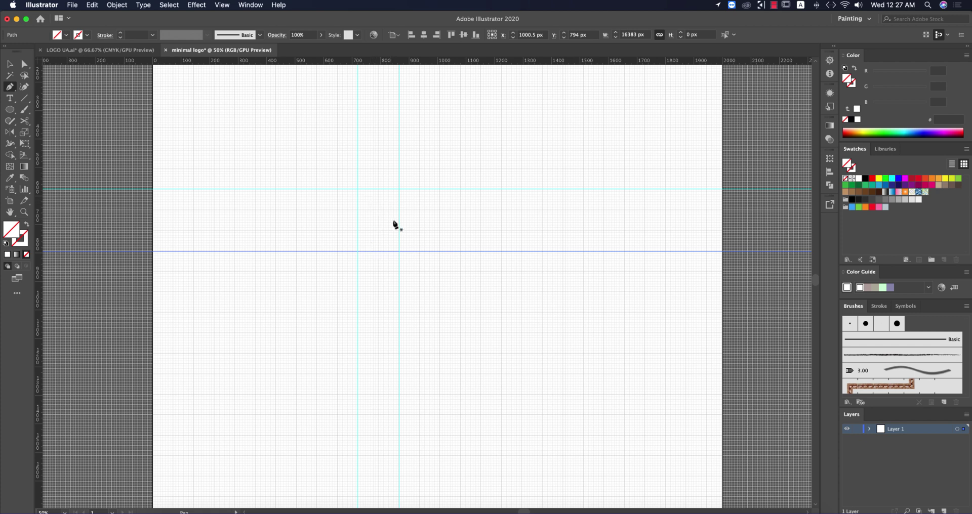
# - Draw an open three-sided Pen path, about 147 x 218 px, through the four guide intersections, leaving its lower side open
pyautogui.click(357, 251)
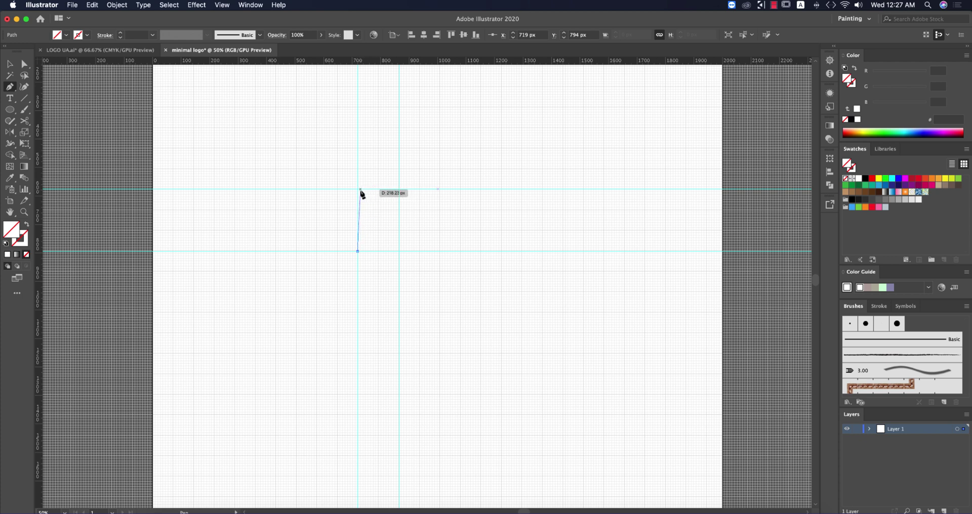
pyautogui.click(358, 190)
pyautogui.click(399, 189)
pyautogui.click(399, 251)
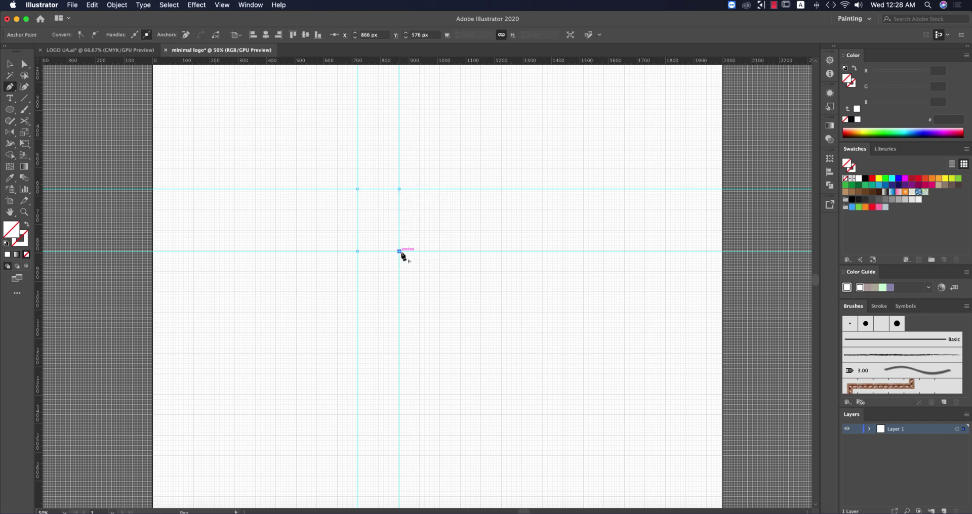
# - Finish the path and delete the four guides
pyautogui.press('Escape')
pyautogui.click(9, 64)
pyautogui.click(299, 134)
pyautogui.moveTo(299, 134); pyautogui.dragTo(592, 334)
pyautogui.press('Delete')
pyautogui.press('Delete')
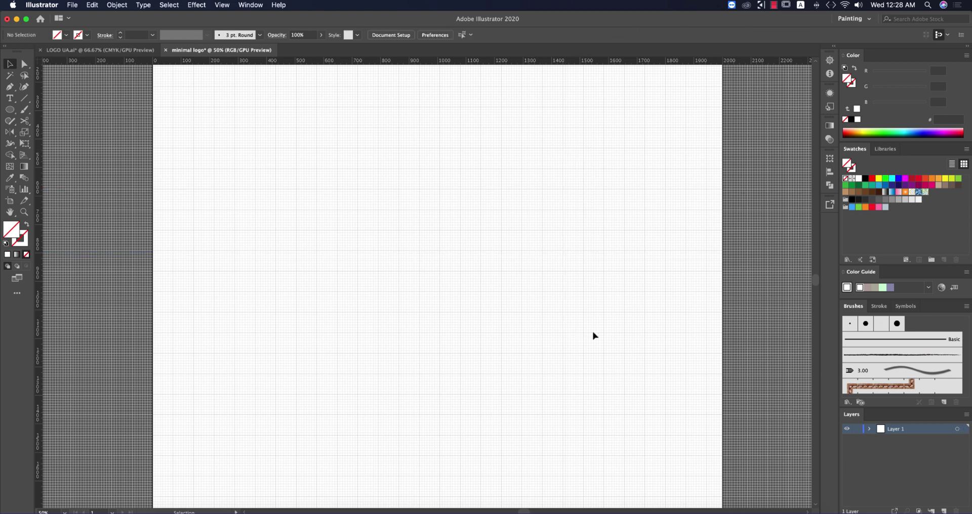
# - Give the three-sided path a black 20 pt stroke and deselect it
pyautogui.moveTo(275, 153); pyautogui.dragTo(461, 323)
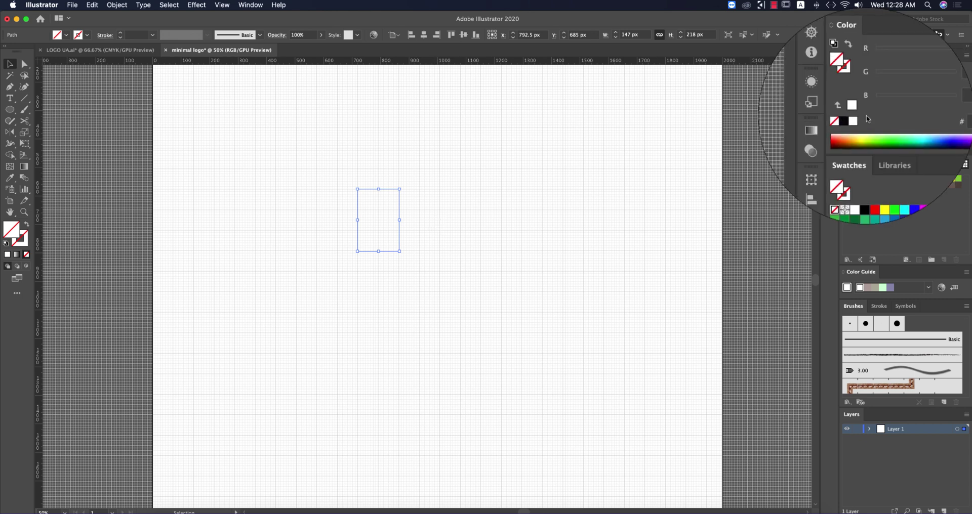
pyautogui.click(853, 85)
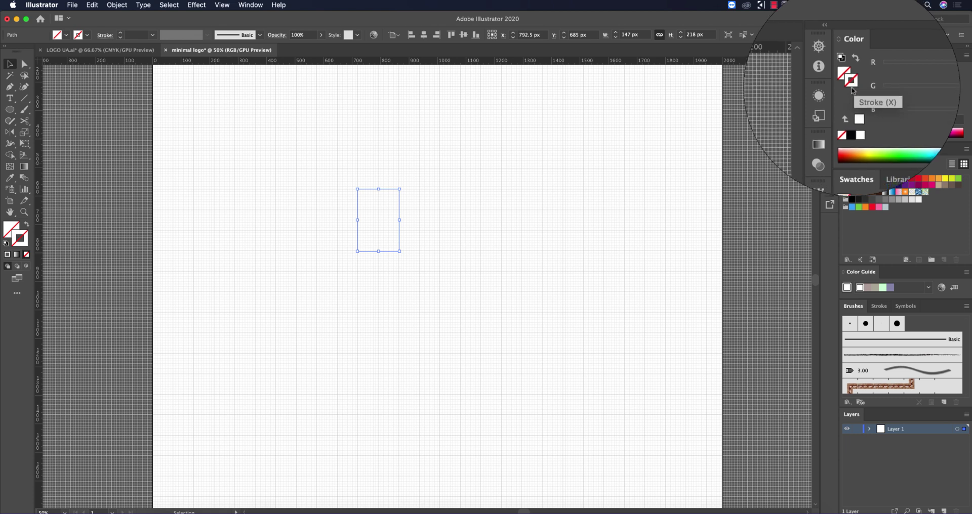
pyautogui.click(852, 122)
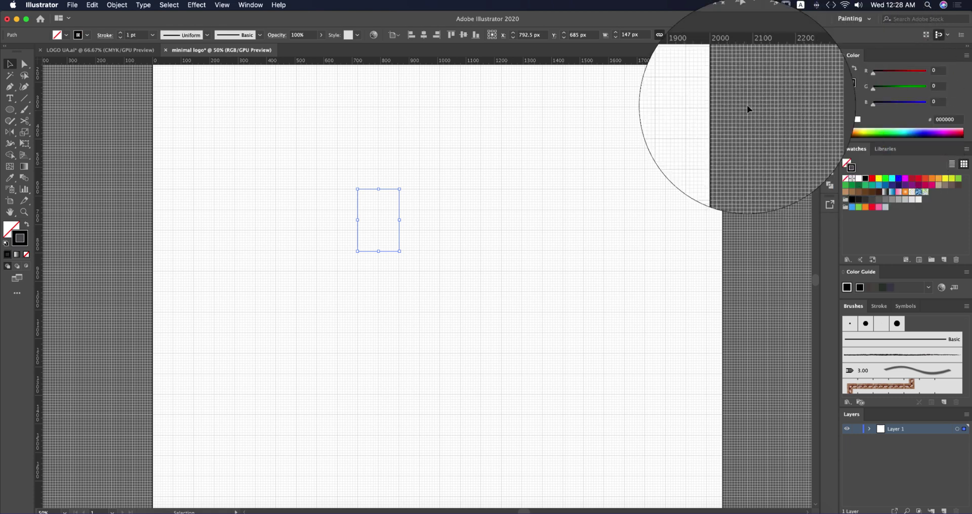
pyautogui.click(152, 35)
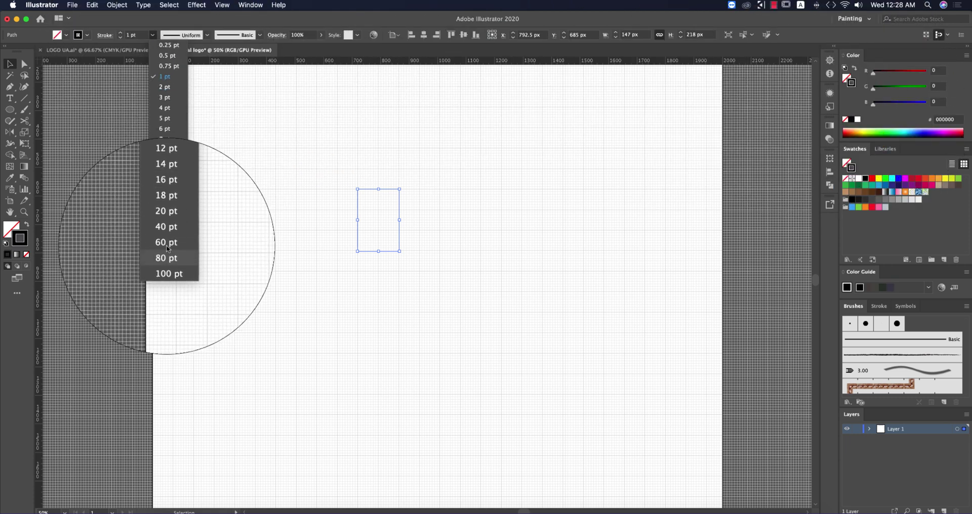
pyautogui.click(167, 223)
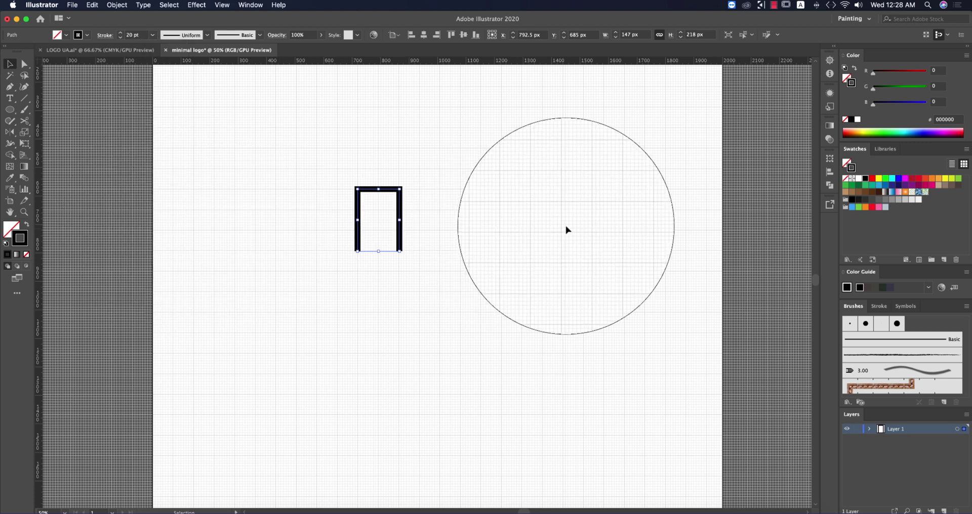
pyautogui.click(782, 241)
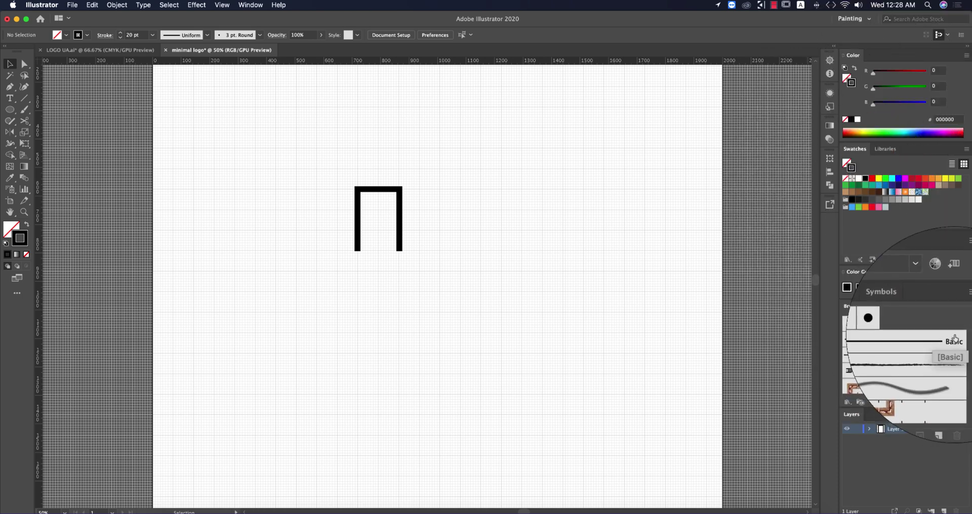
# - Choose the Painting workspace
pyautogui.click(855, 19)
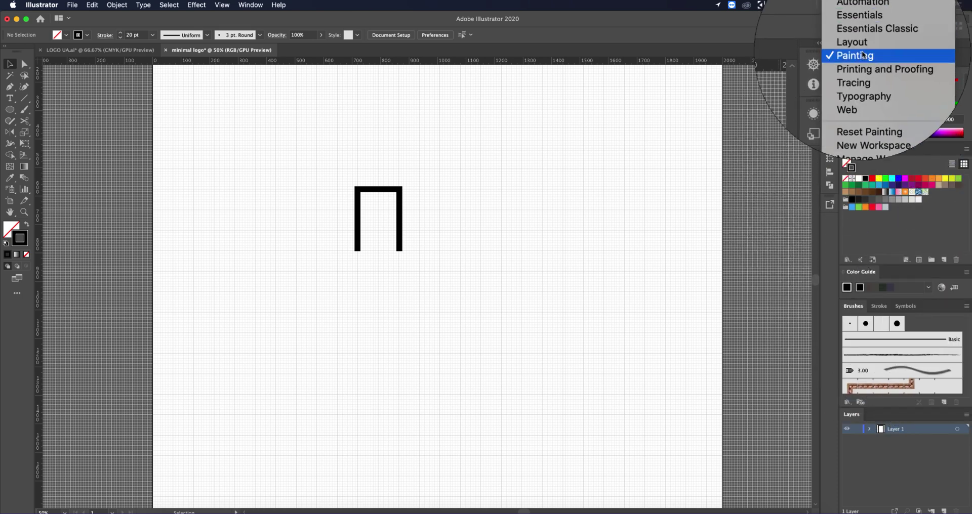
pyautogui.click(863, 55)
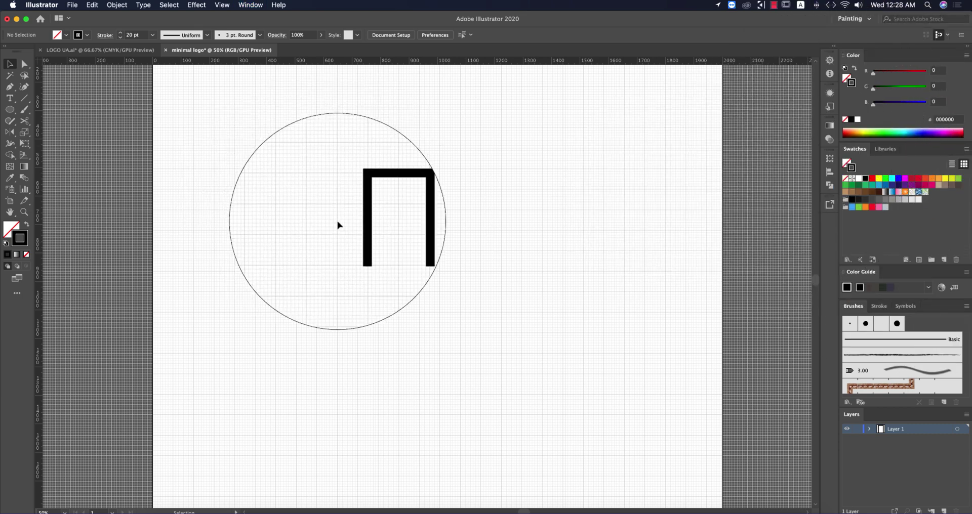
# - Hide the document grid and deselect the path
pyautogui.moveTo(301, 149); pyautogui.dragTo(580, 312)
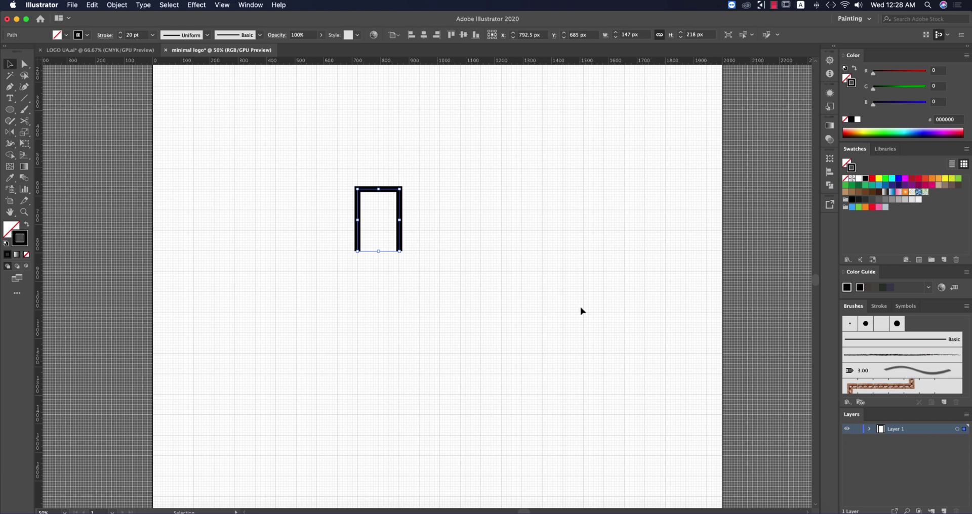
pyautogui.press('a')
pyautogui.press('super+apostrophe')
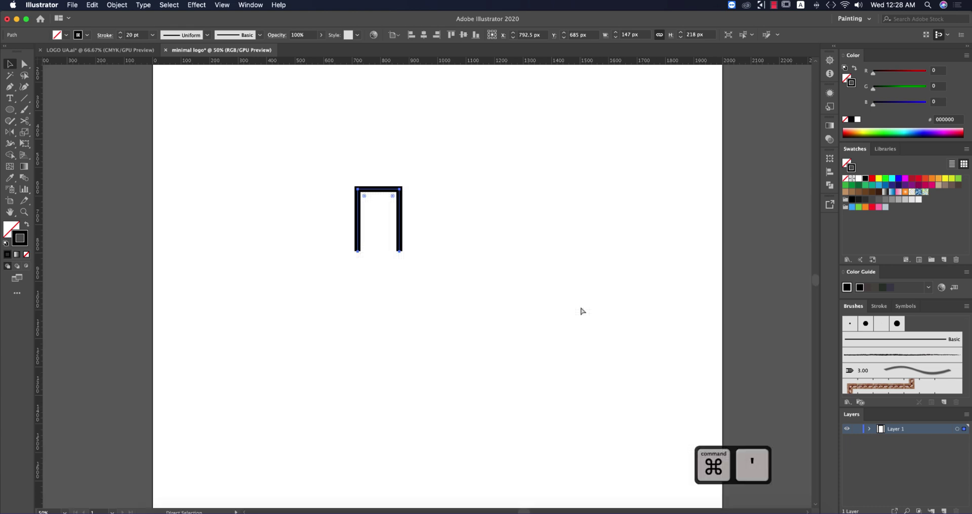
pyautogui.press('v')
pyautogui.click(473, 217)
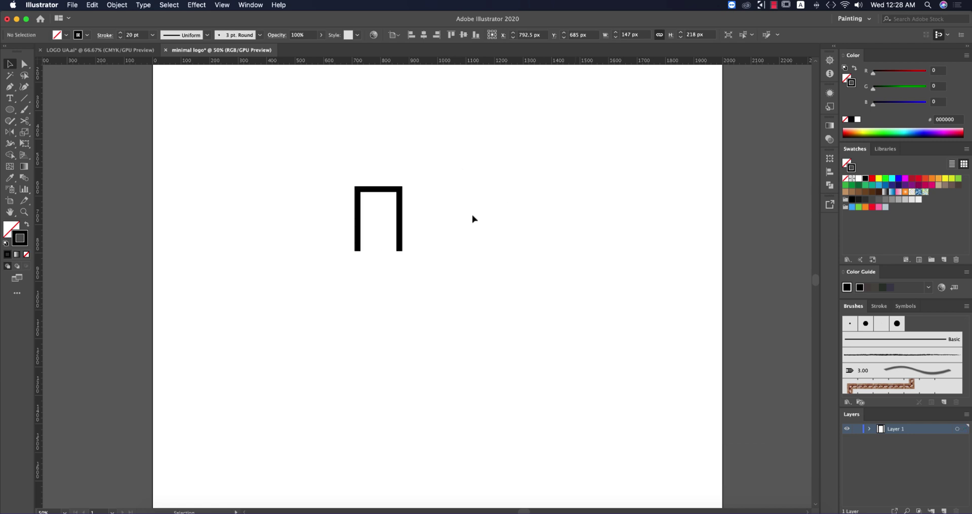
# - Try rounding both upper corners of the path to a 73.5 px radius
pyautogui.moveTo(299, 168); pyautogui.dragTo(561, 324)
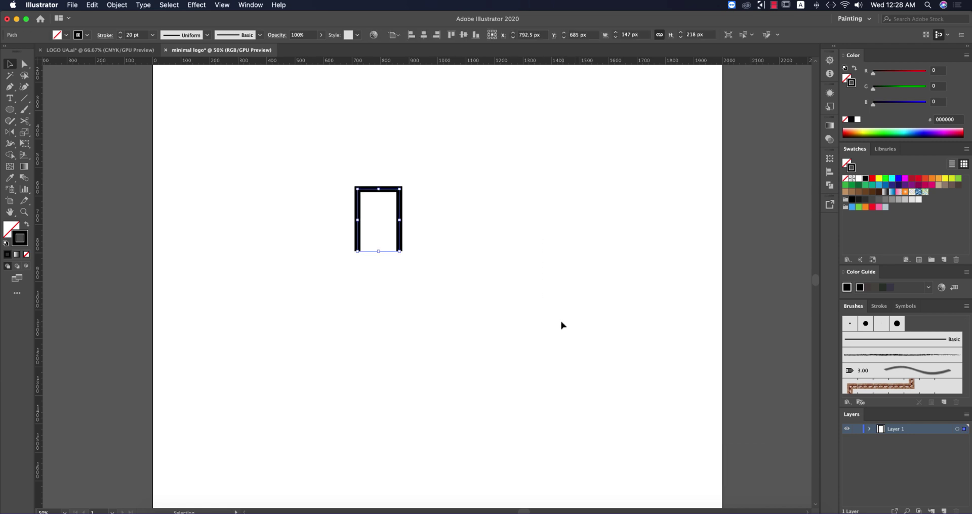
pyautogui.press('a')
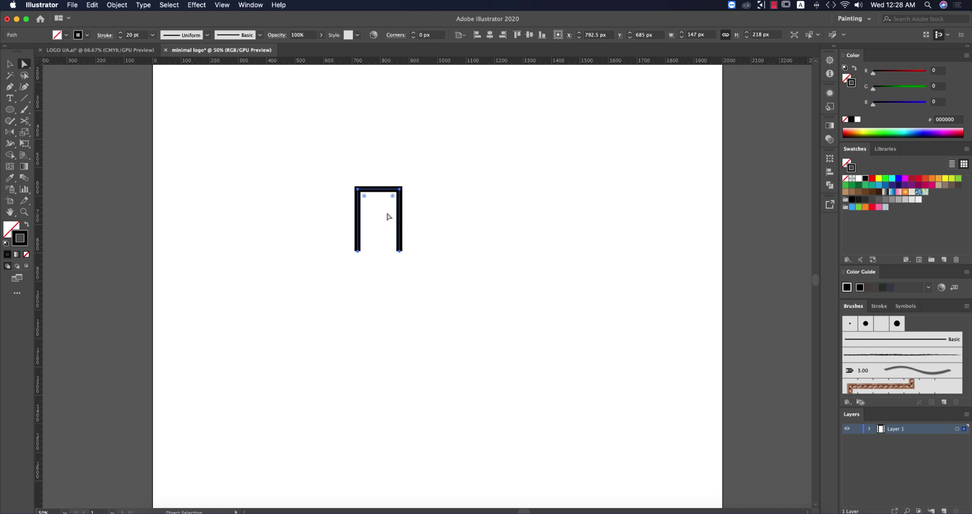
pyautogui.moveTo(364, 196); pyautogui.dragTo(400, 263)
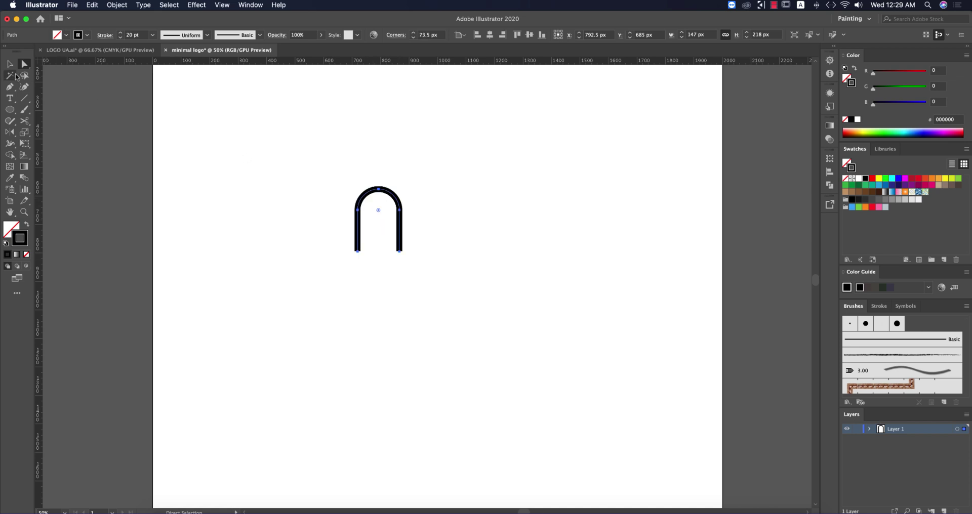
pyautogui.press('super+z')
pyautogui.click(489, 191)
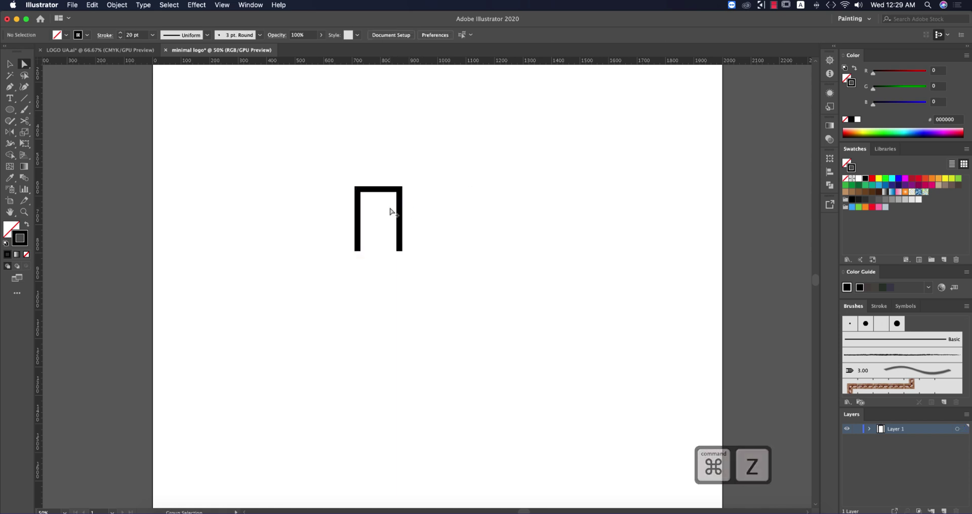
# - Paste a copy of the three-sided path directly in front of the original
pyautogui.scroll(2, 391, 211)
pyautogui.click(411, 211)
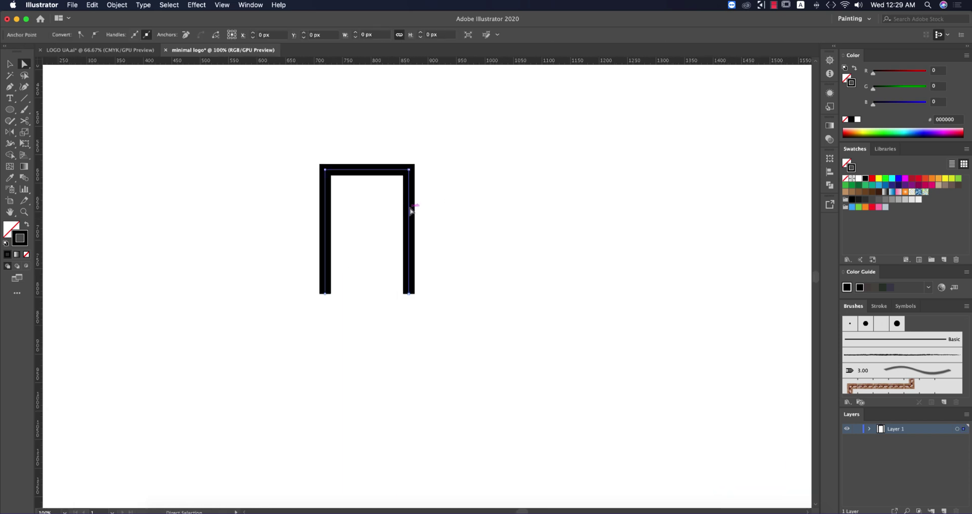
pyautogui.press('v')
pyautogui.click(469, 228)
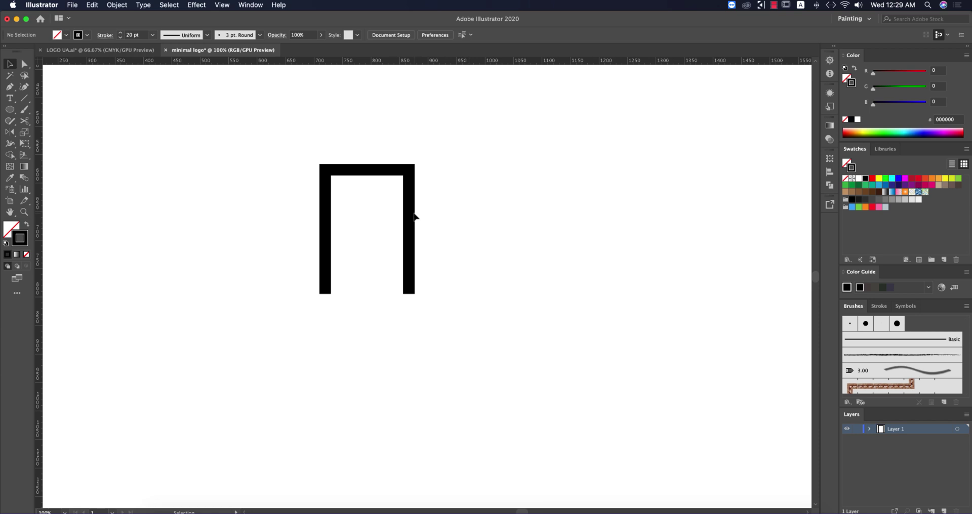
pyautogui.click(411, 217)
pyautogui.press('super+c')
pyautogui.press('super+f')
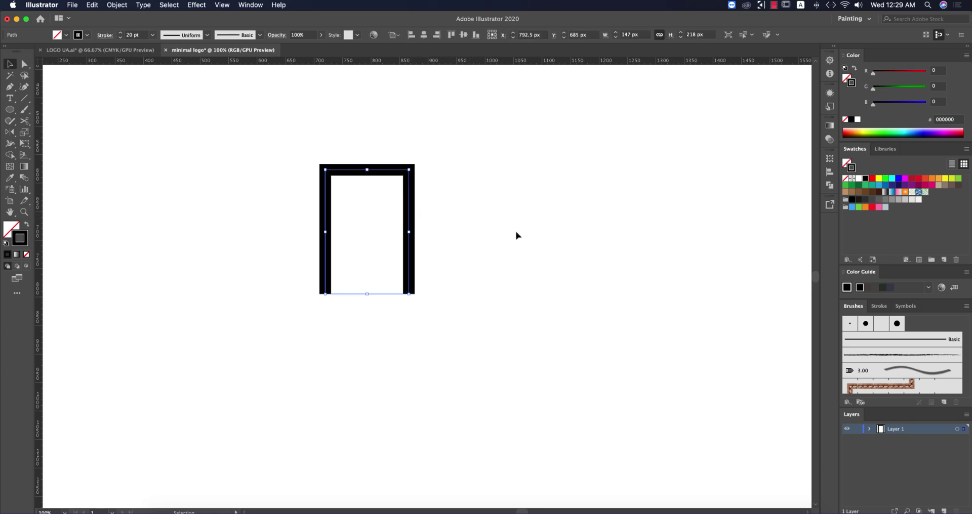
# - Reflect the pasted copy across the horizontal axis so that it opens upward
pyautogui.rightClick(408, 218)
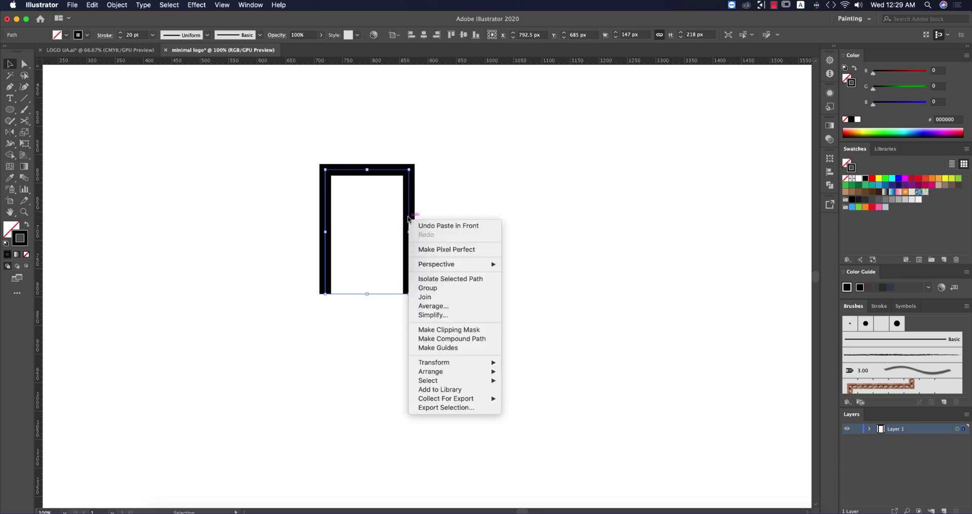
pyautogui.moveTo(456, 362)
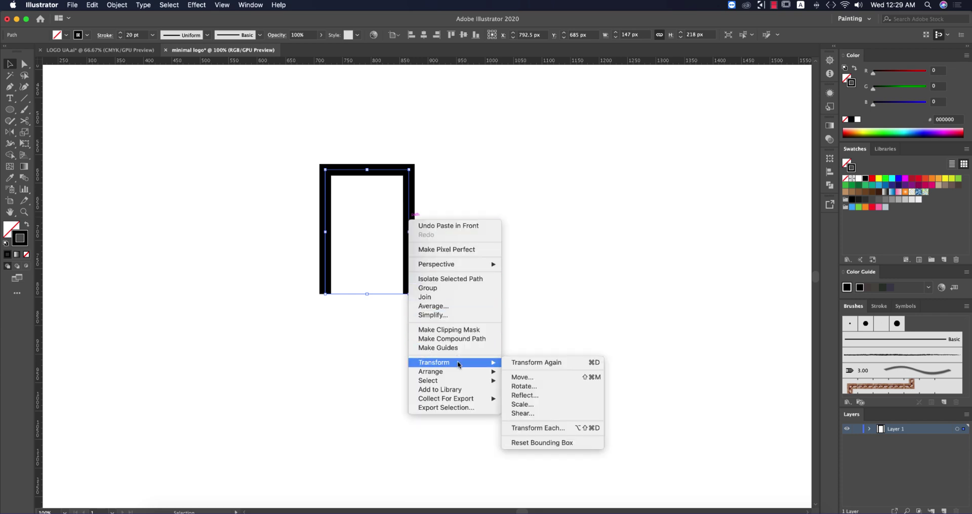
pyautogui.click(553, 397)
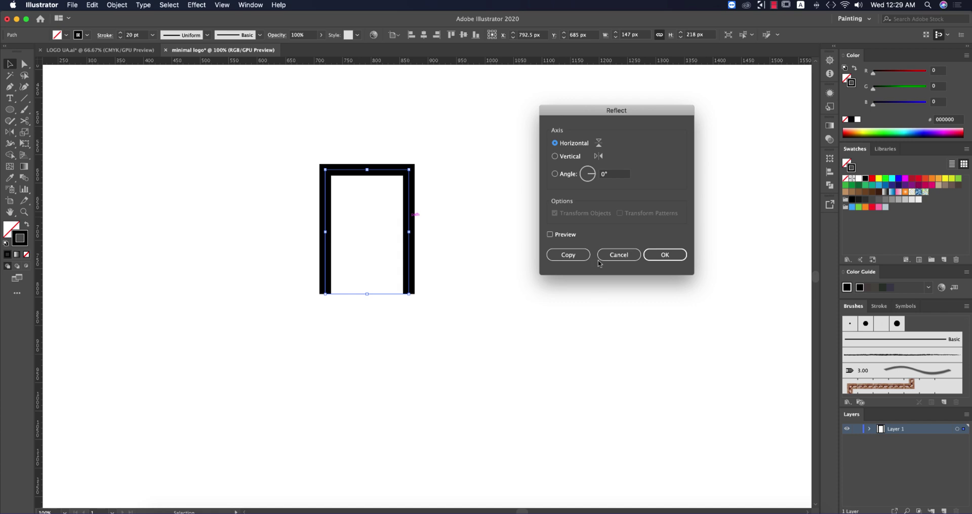
pyautogui.click(666, 255)
# - Move the reflected copy horizontally to X 932.5 px so its left leg overlaps the original's right leg
pyautogui.press('Right')
pyautogui.press('Right')
pyautogui.press('Right')
pyautogui.press('Right')
pyautogui.press('Right')
pyautogui.press('Right')
pyautogui.press('Right')
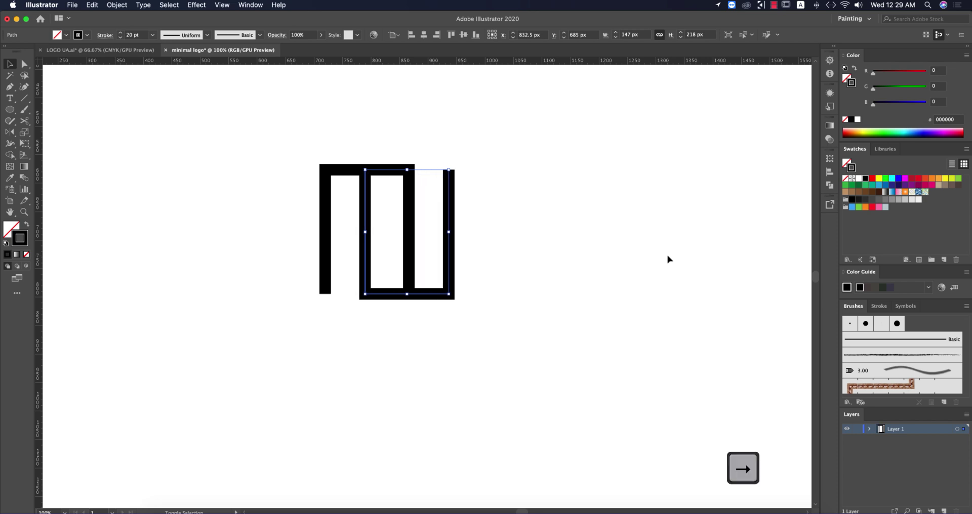
pyautogui.press('Right')
pyautogui.press('Right')
pyautogui.press('Right')
pyautogui.press('Right')
pyautogui.press('Right')
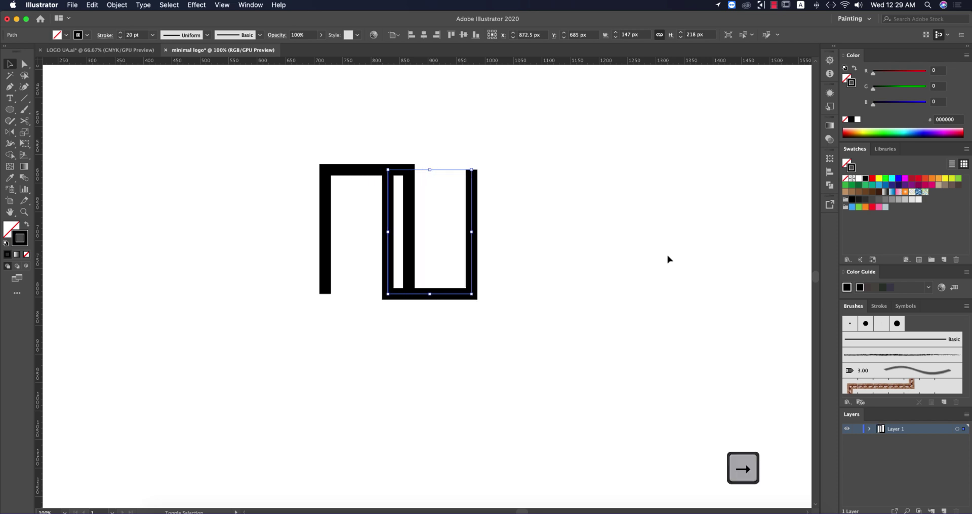
pyautogui.press('Right')
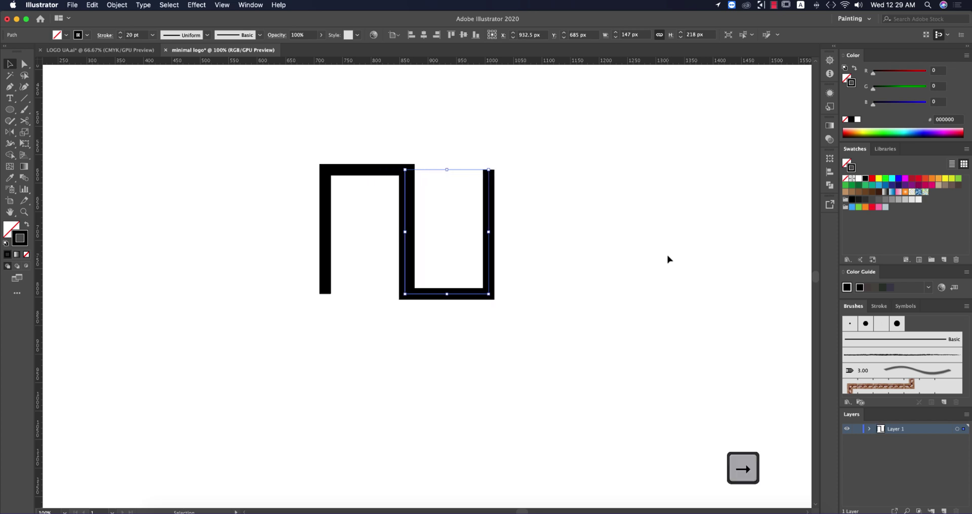
# - In Outline view, nudge the copy to X 939.5 px so the shared legs coincide exactly, and return to the normal preview
pyautogui.press('a')
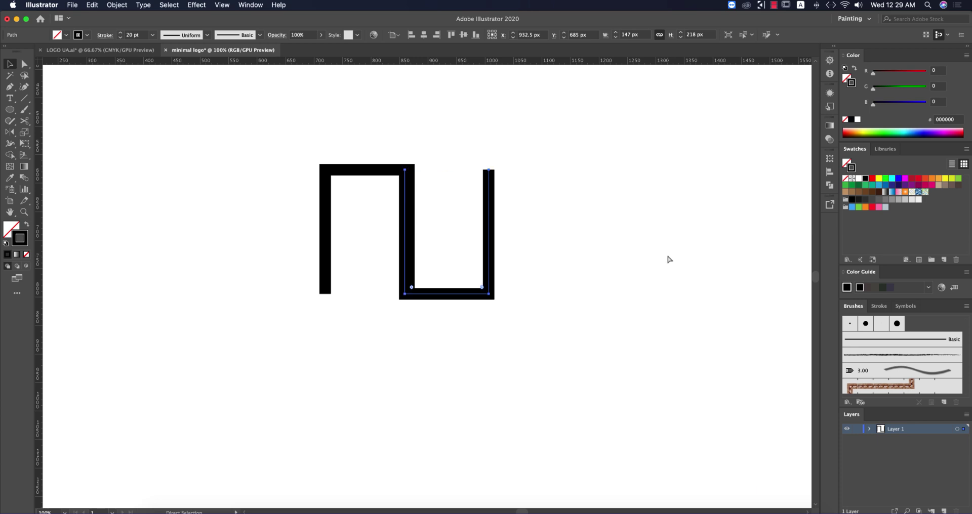
pyautogui.press('super+y')
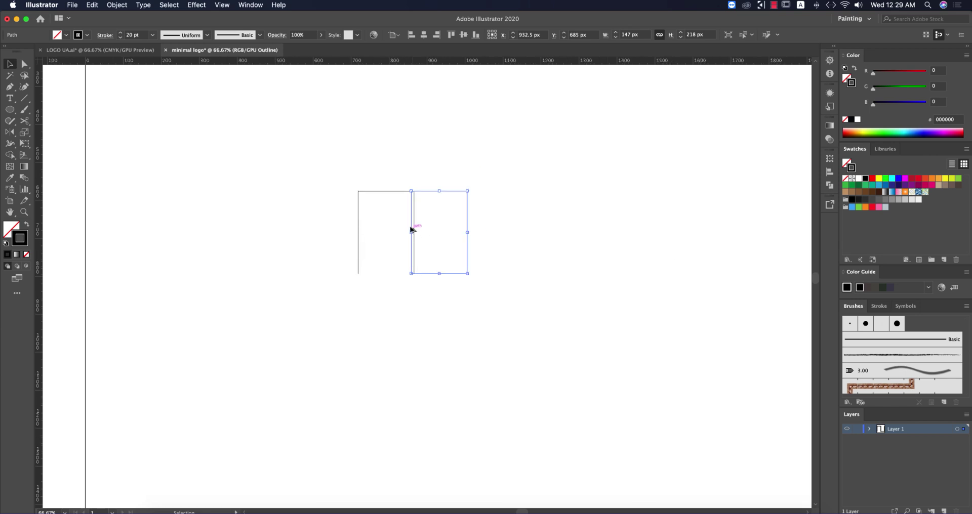
pyautogui.scroll(3, 412, 227)
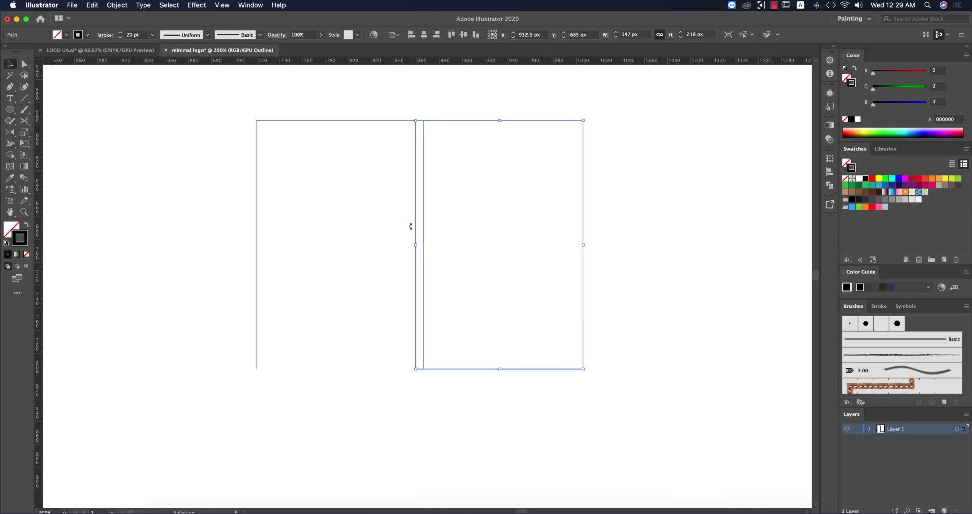
pyautogui.press('Right')
pyautogui.press('Right')
pyautogui.press('Right')
pyautogui.press('Right')
pyautogui.press('Right')
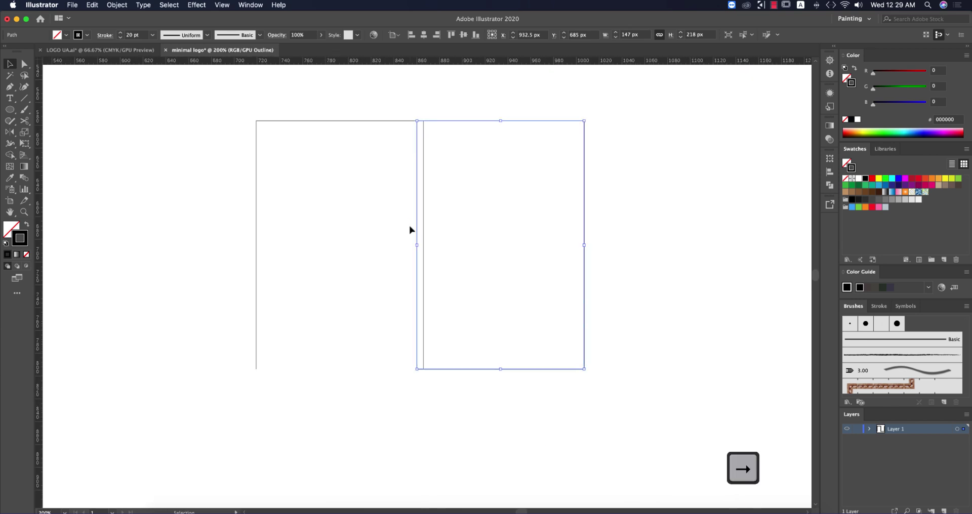
pyautogui.press('Right')
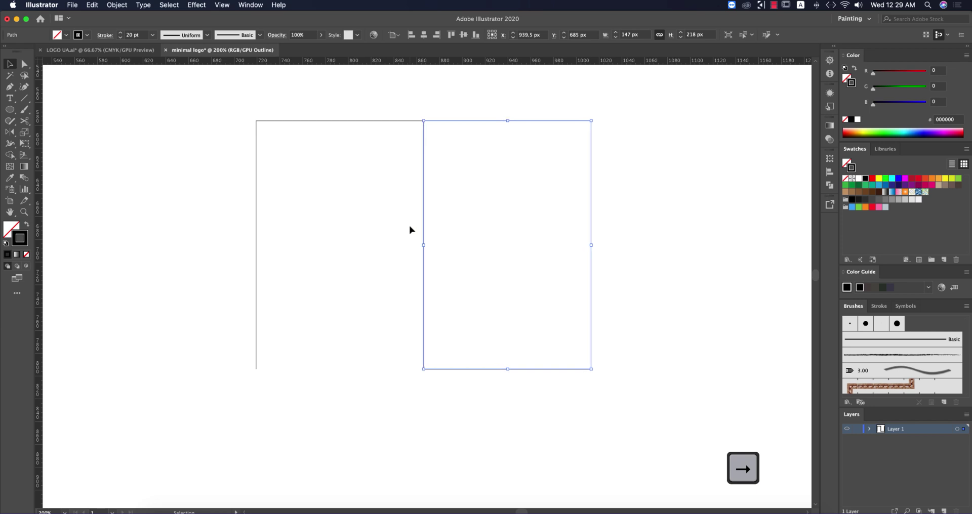
pyautogui.click(657, 230)
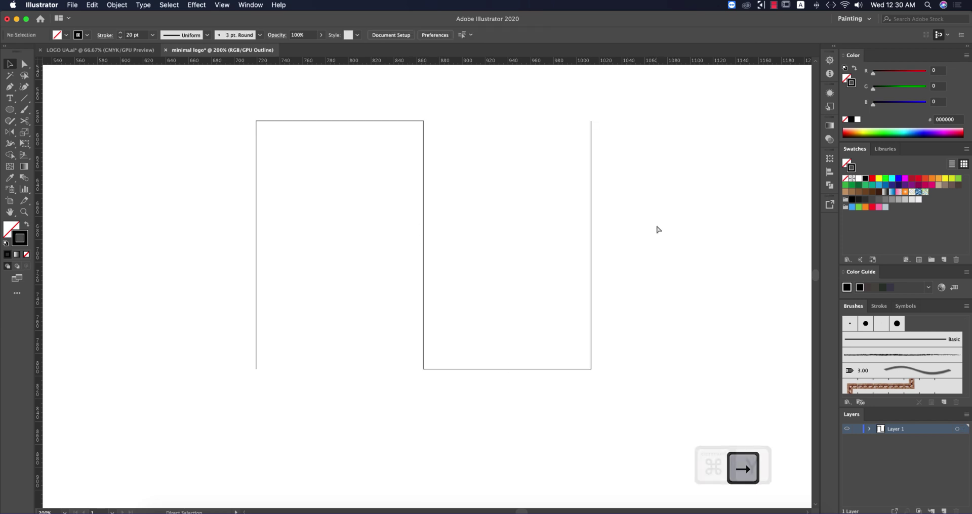
pyautogui.press('super+y')
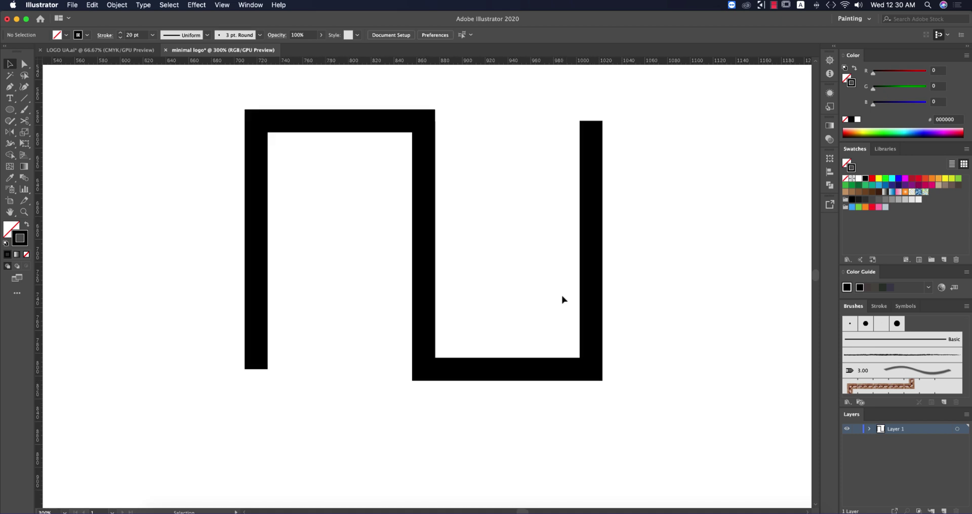
# - Round all four corners of the two paths to a 73.5 px radius and deselect them
pyautogui.scroll(-1, 563, 300)
pyautogui.moveTo(256, 122); pyautogui.dragTo(659, 394)
pyautogui.press('a')
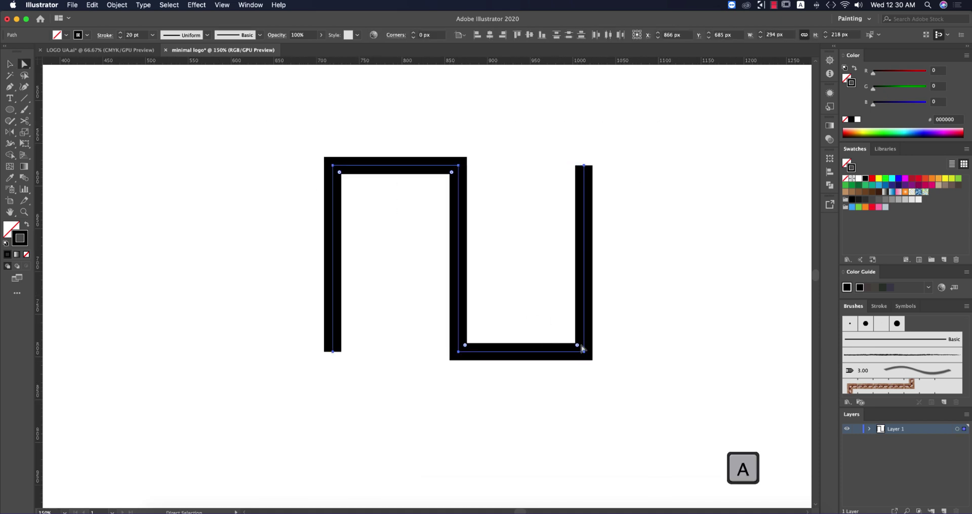
pyautogui.moveTo(579, 347); pyautogui.dragTo(474, 138)
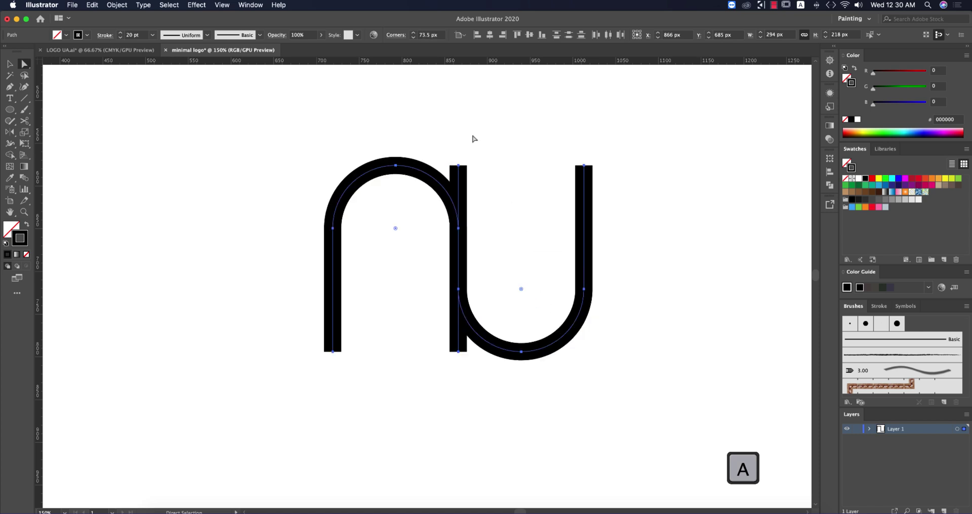
pyautogui.click(9, 64)
pyautogui.click(364, 162)
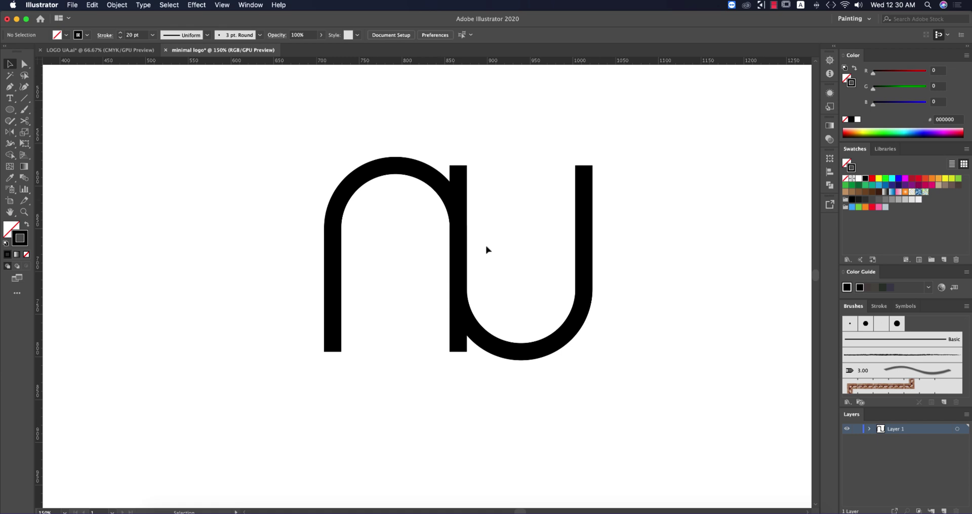
# - Remove the two straight stubs sticking out at the shared middle leg with the Shape Builder tool
pyautogui.moveTo(228, 123); pyautogui.dragTo(679, 388)
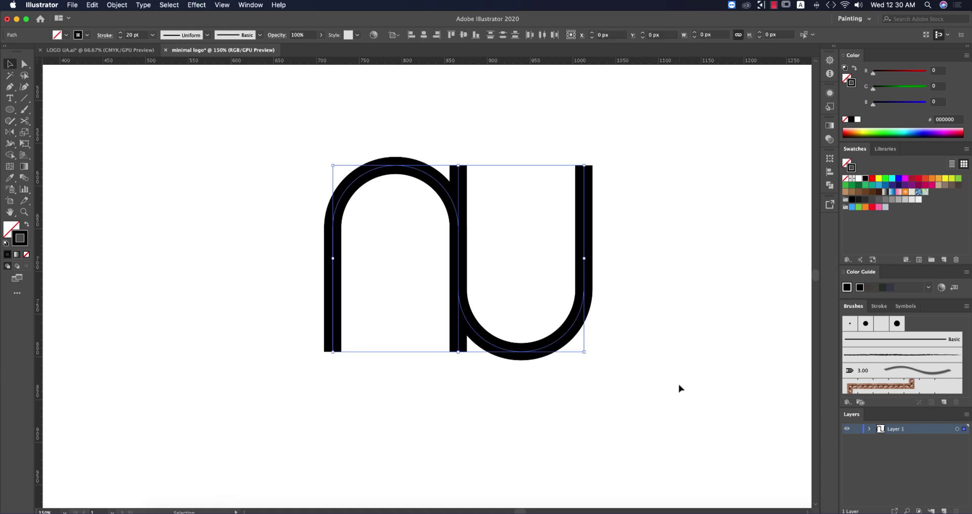
pyautogui.hotkey('shift', 'm')
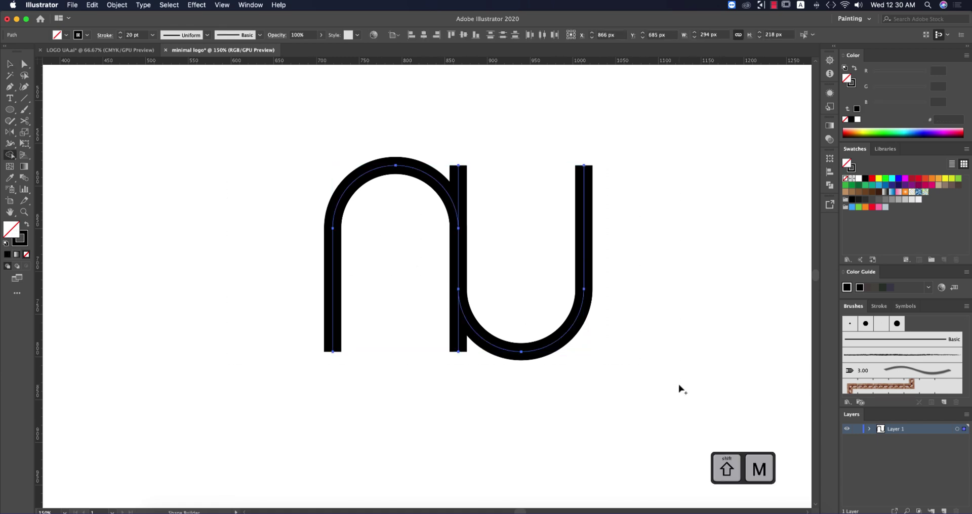
pyautogui.press('alt')
pyautogui.keyDown('alt'); pyautogui.click(459, 353); pyautogui.keyUp('alt')
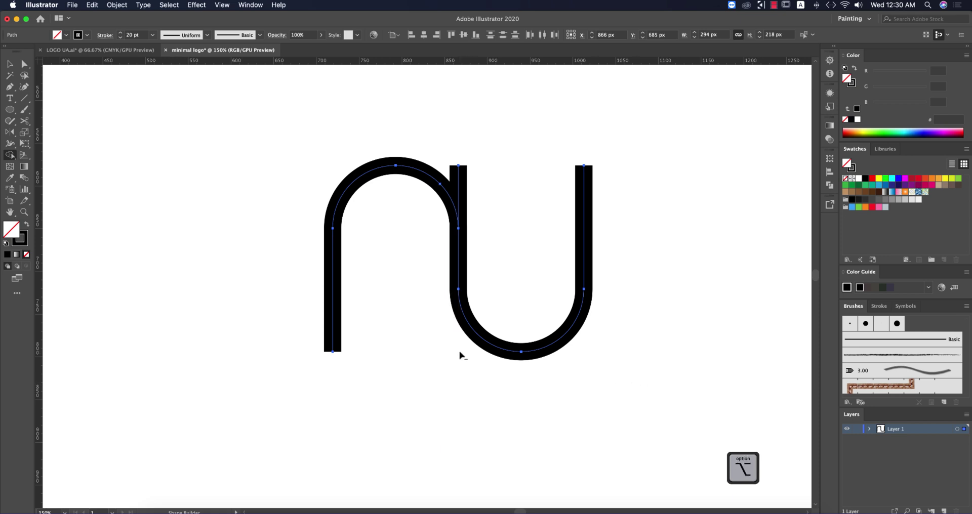
pyautogui.keyDown('alt'); pyautogui.click(460, 170); pyautogui.keyUp('alt')
# - Set the stroke weight of the whole S-shaped curve to 40 pt and deselect it
pyautogui.click(9, 64)
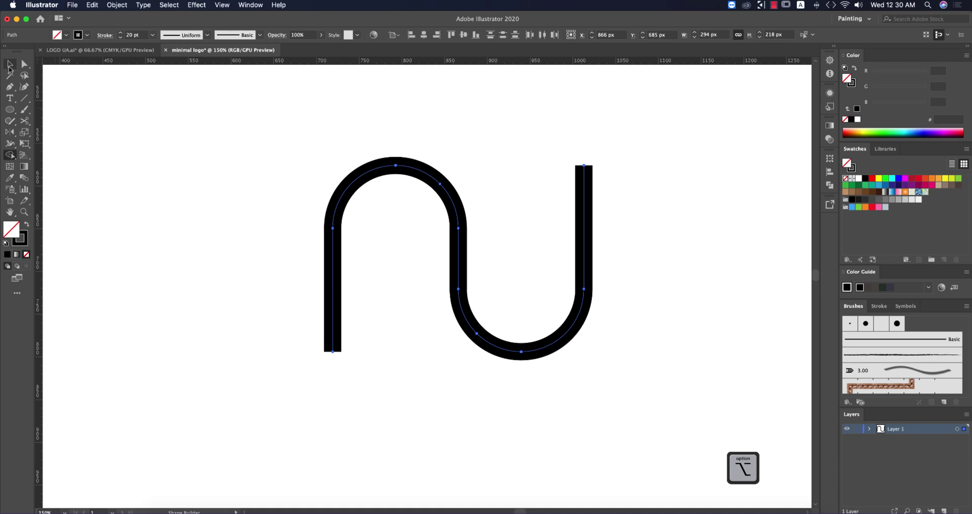
pyautogui.moveTo(235, 129); pyautogui.dragTo(645, 408)
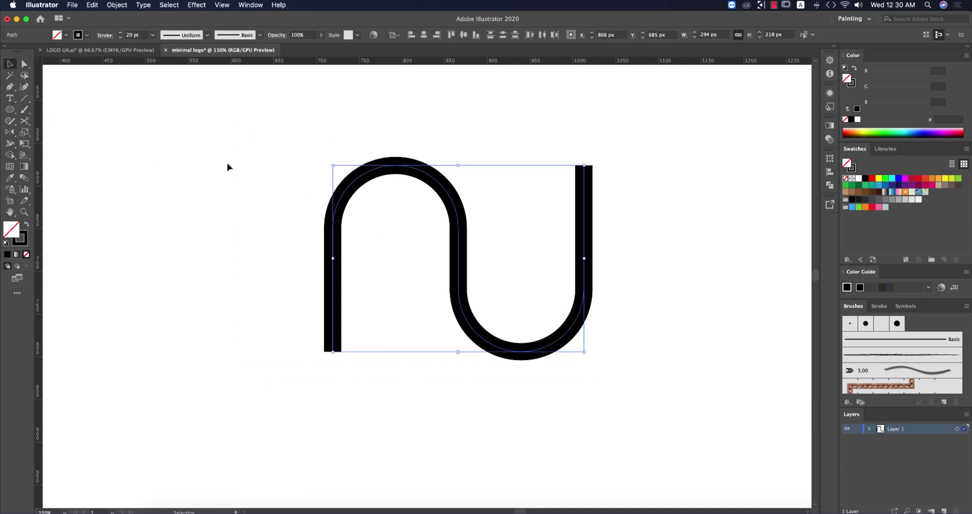
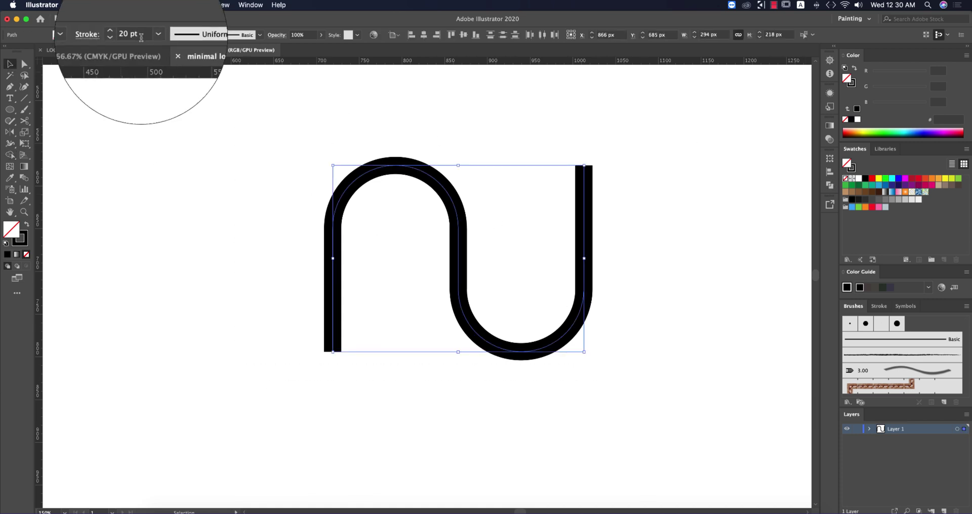
pyautogui.click(153, 35)
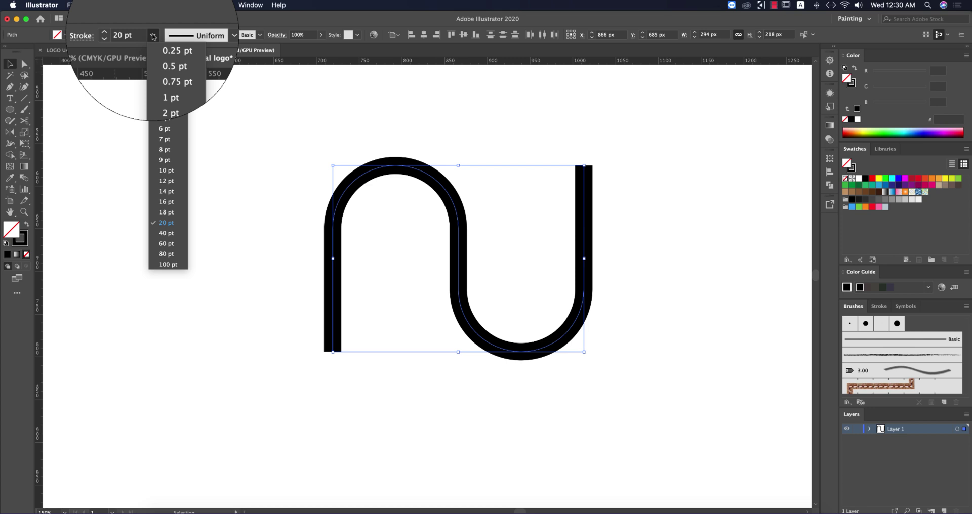
pyautogui.click(168, 237)
pyautogui.click(273, 165)
# - Duplicate the S-shaped curve in place and rotate the copy 90° clockwise about its centre
pyautogui.moveTo(210, 127); pyautogui.dragTo(643, 384)
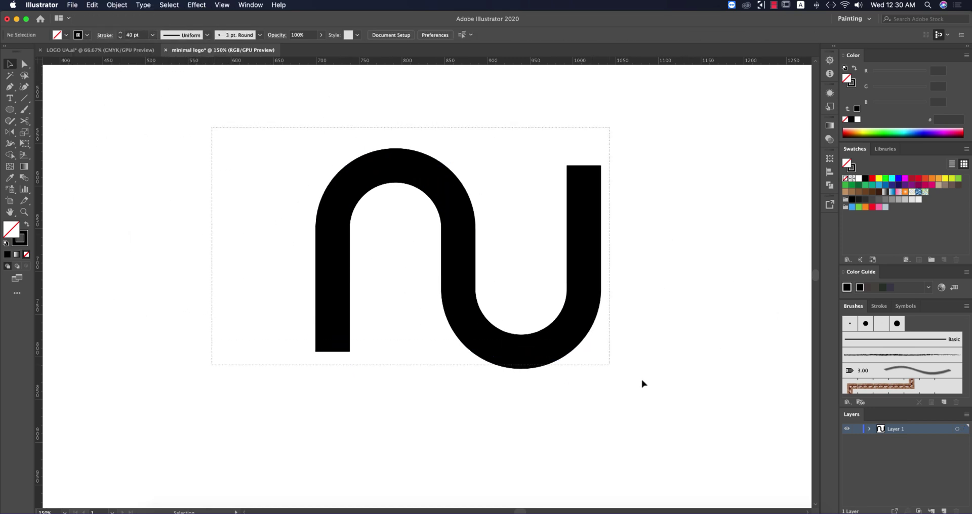
pyautogui.press('a')
pyautogui.press('super+c')
pyautogui.press('super+f')
pyautogui.moveTo(593, 167); pyautogui.dragTo(580, 362)
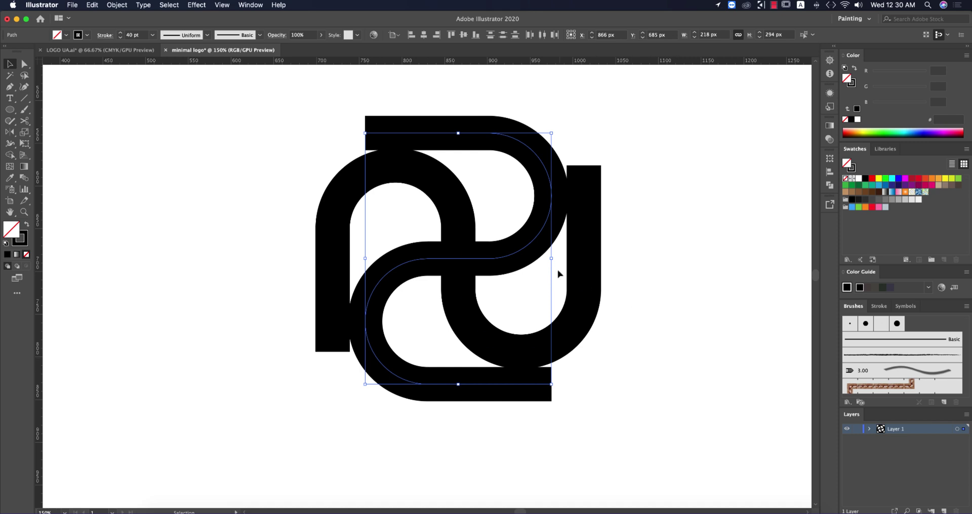
# - Scale the rotated copy proportionally from its centre to 294 px wide, matching the original curve's width, and deselect it
pyautogui.moveTo(553, 258); pyautogui.dragTo(586, 259)
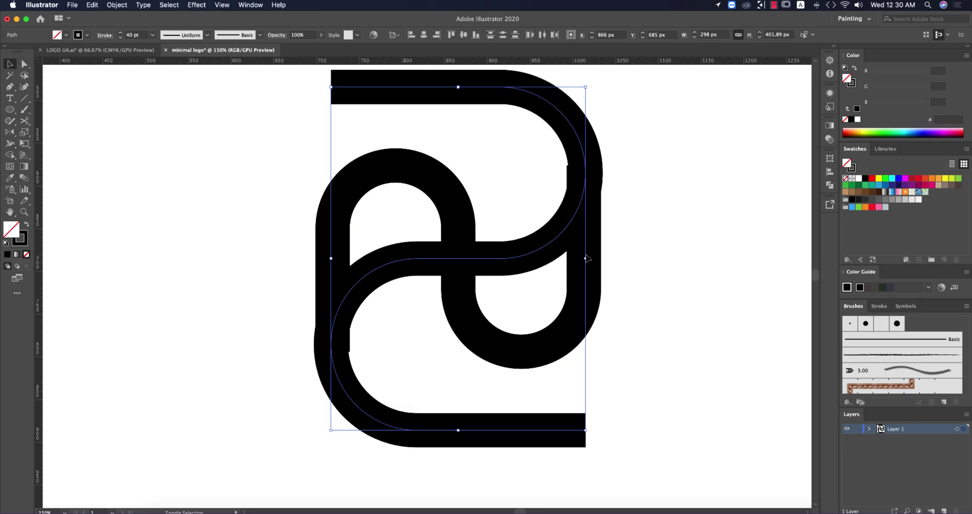
pyautogui.moveTo(586, 258); pyautogui.dragTo(584, 258)
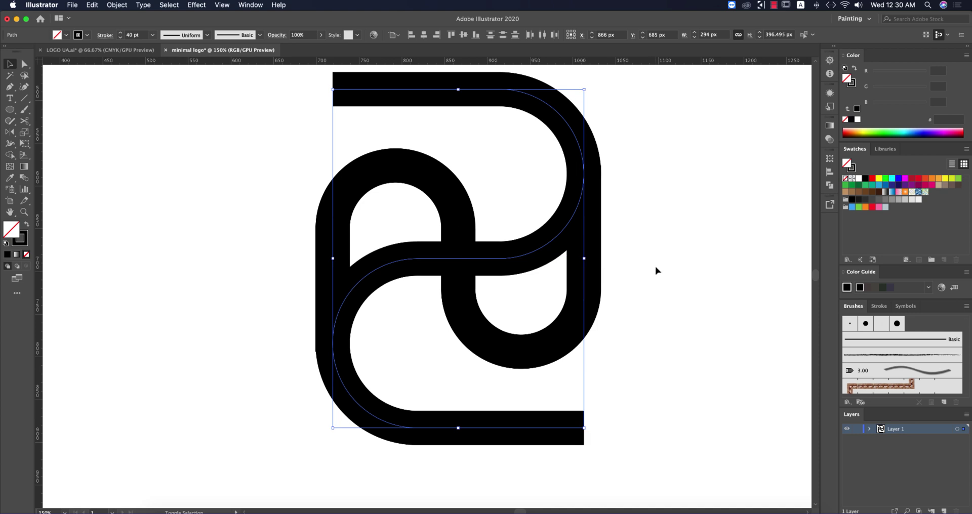
pyautogui.click(653, 270)
# - Remove the rotated copy's lower and upper outer hooks with the Shape Builder tool, keeping the middle crossbar, and deselect everything
pyautogui.moveTo(229, 218); pyautogui.dragTo(717, 349)
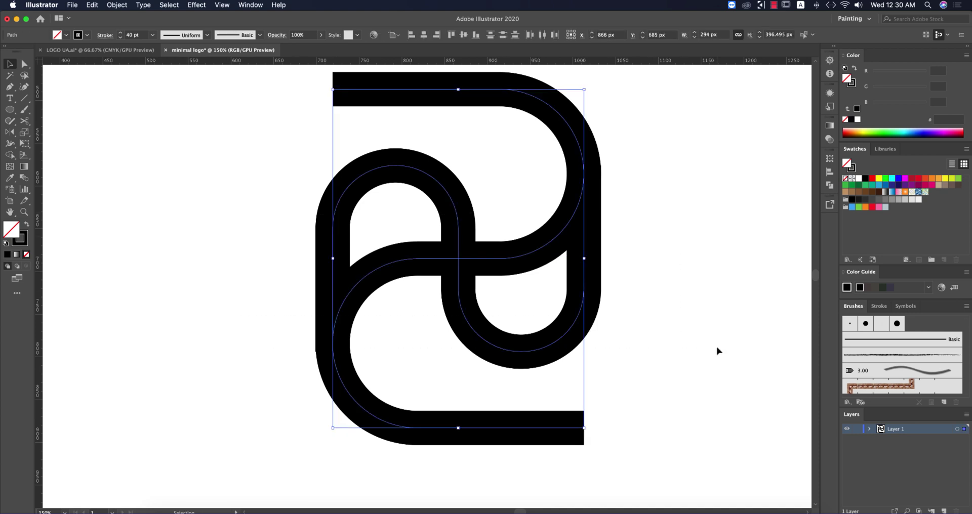
pyautogui.hotkey('shift', 'm')
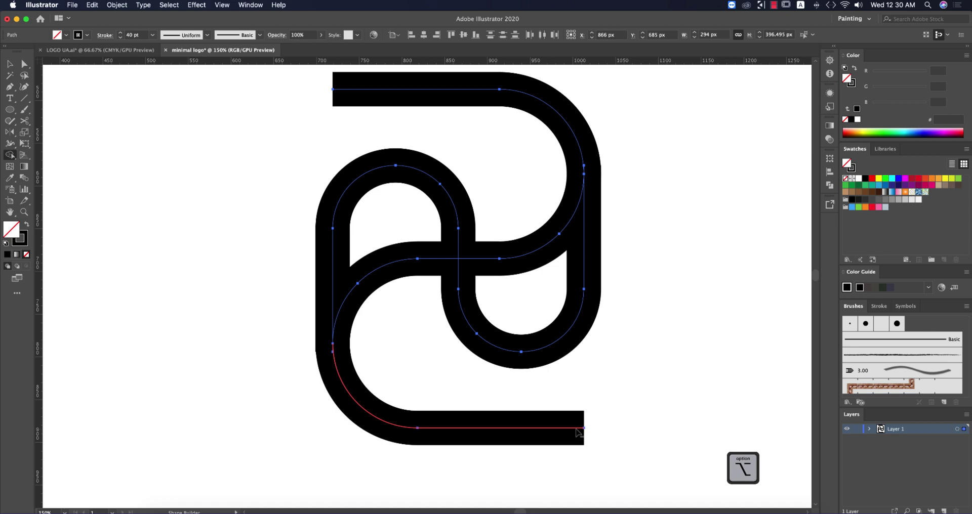
pyautogui.keyDown('alt'); pyautogui.click(579, 433); pyautogui.keyUp('alt')
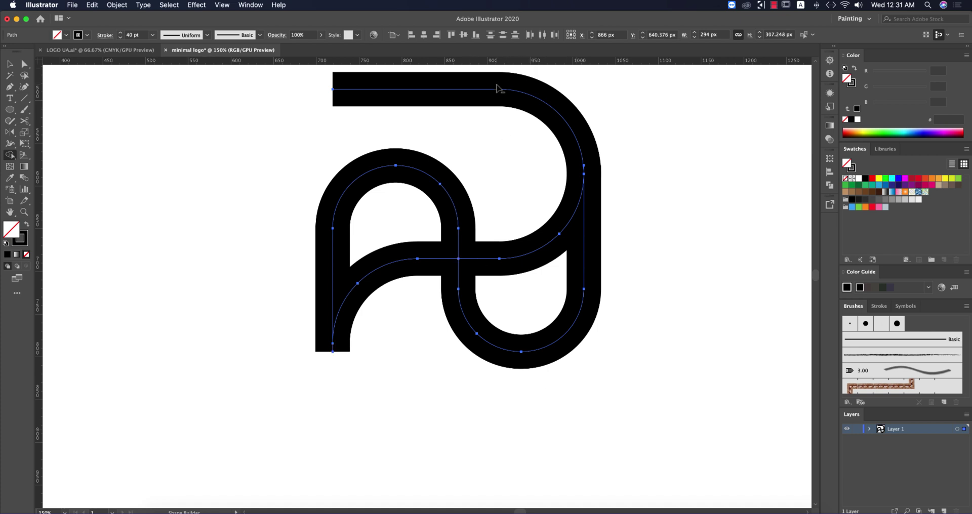
pyautogui.keyDown('alt'); pyautogui.click(499, 91); pyautogui.keyUp('alt')
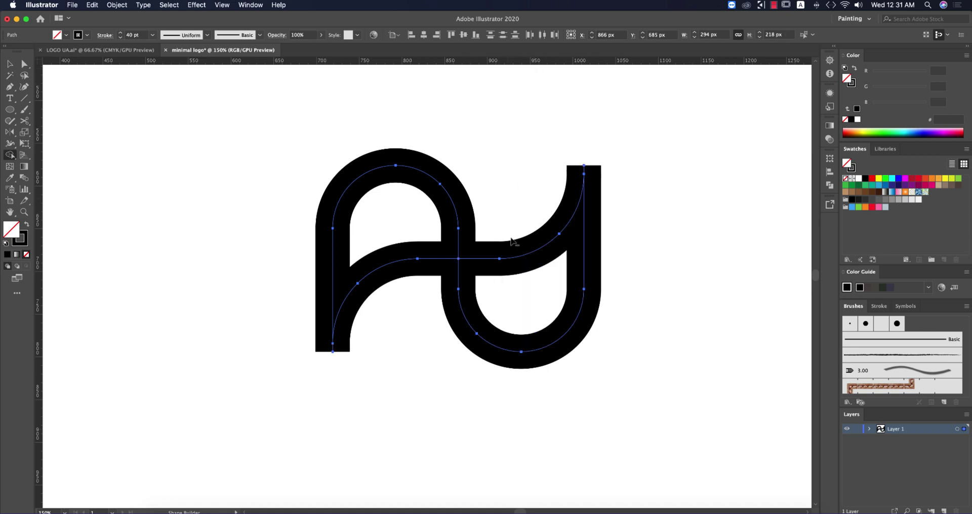
pyautogui.click(10, 65)
pyautogui.click(192, 210)
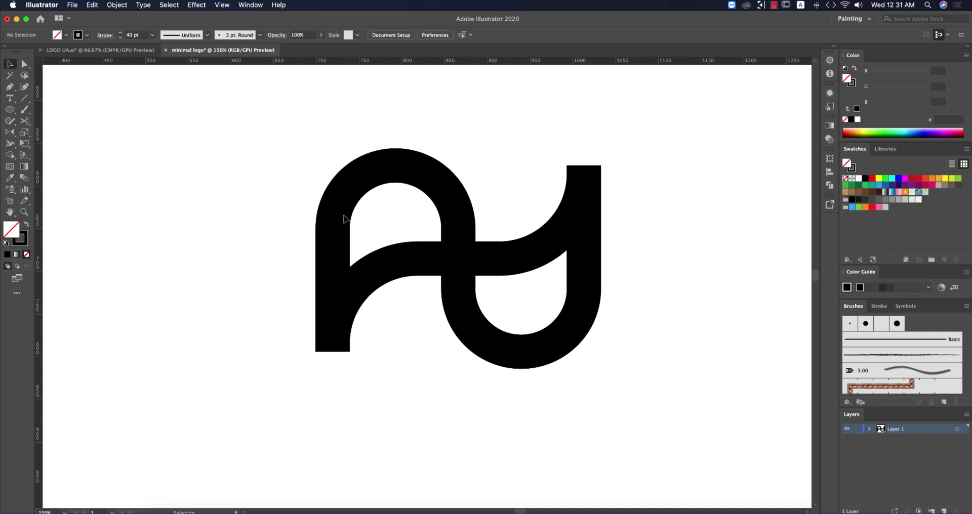
# - Expand the fill and stroke of the whole UA logo into solid outlines and deselect it
pyautogui.moveTo(218, 136); pyautogui.dragTo(661, 411)
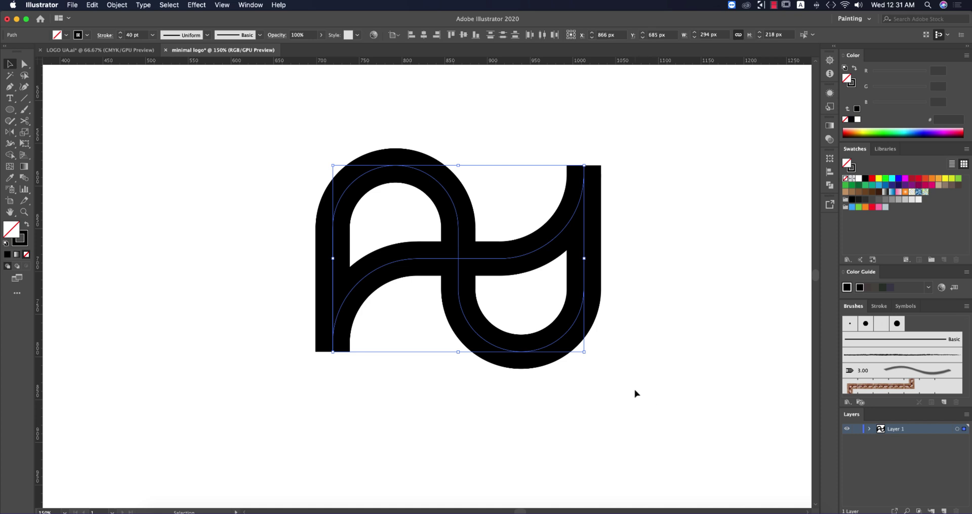
pyautogui.click(117, 6)
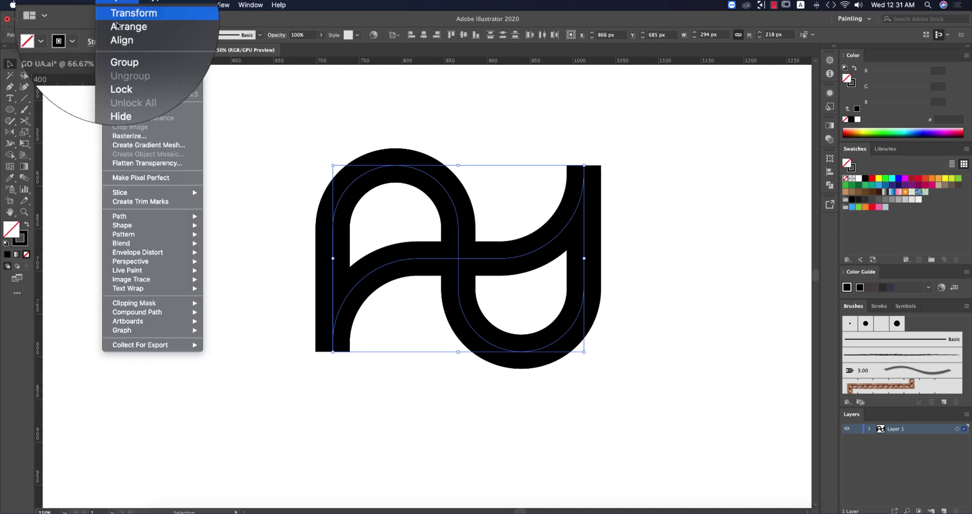
pyautogui.click(128, 110)
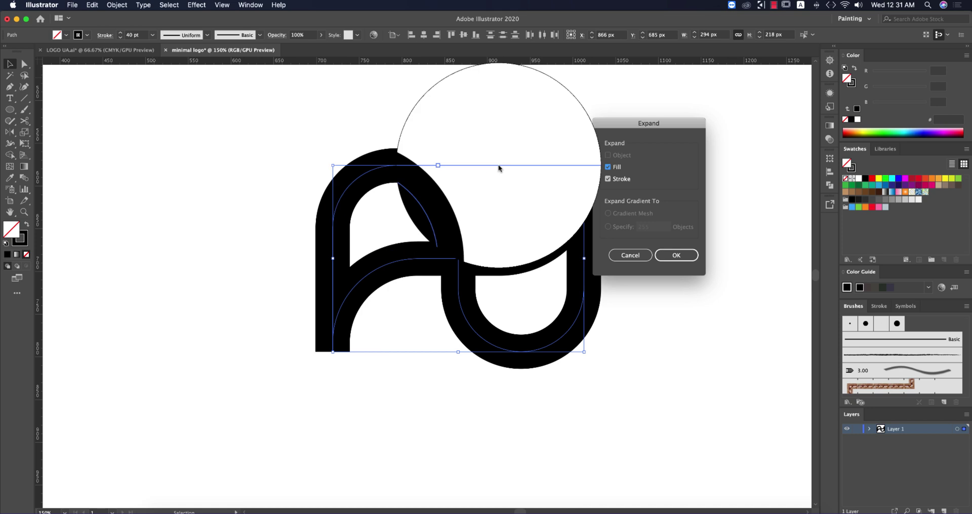
pyautogui.click(675, 257)
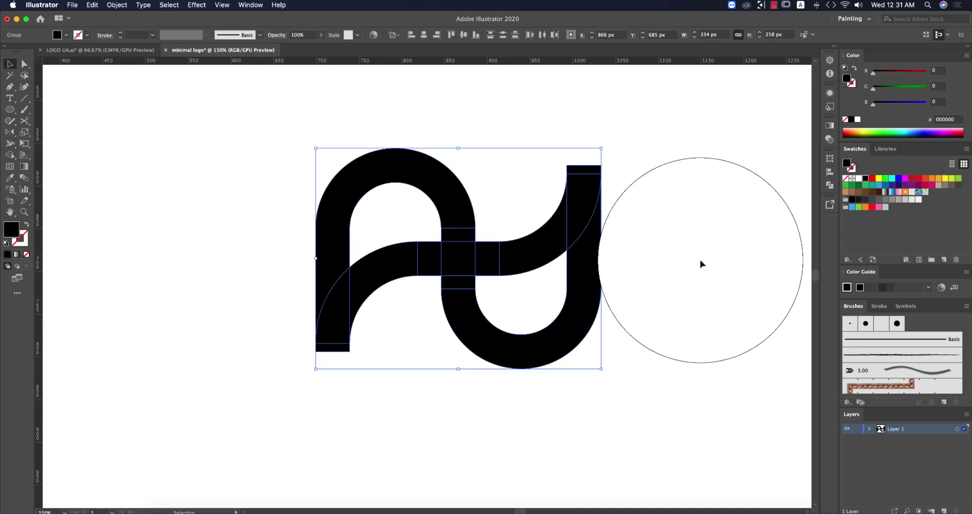
pyautogui.click(700, 262)
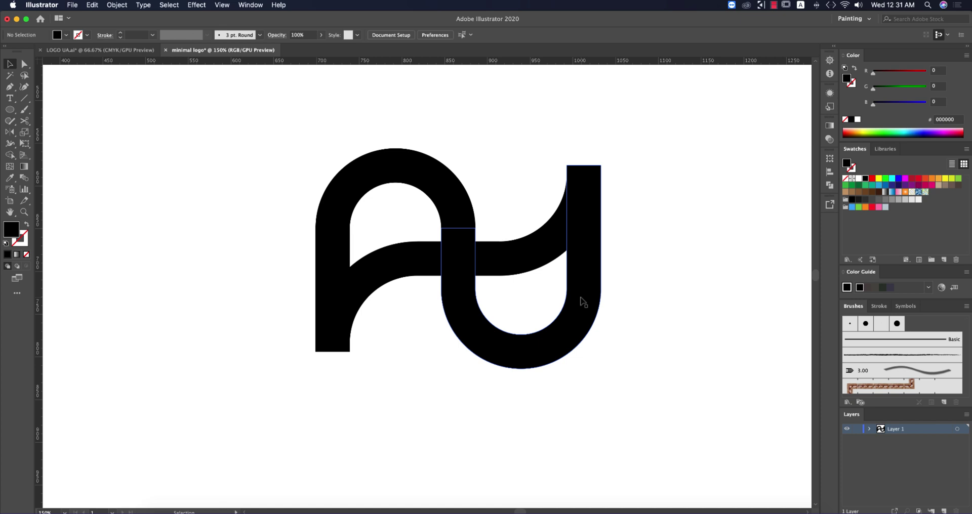
# - Merge all overlapping pieces of the expanded logo into one shape with the Shape Builder tool and deselect it
pyautogui.moveTo(228, 156); pyautogui.dragTo(664, 388)
pyautogui.hotkey('shift', 'm')
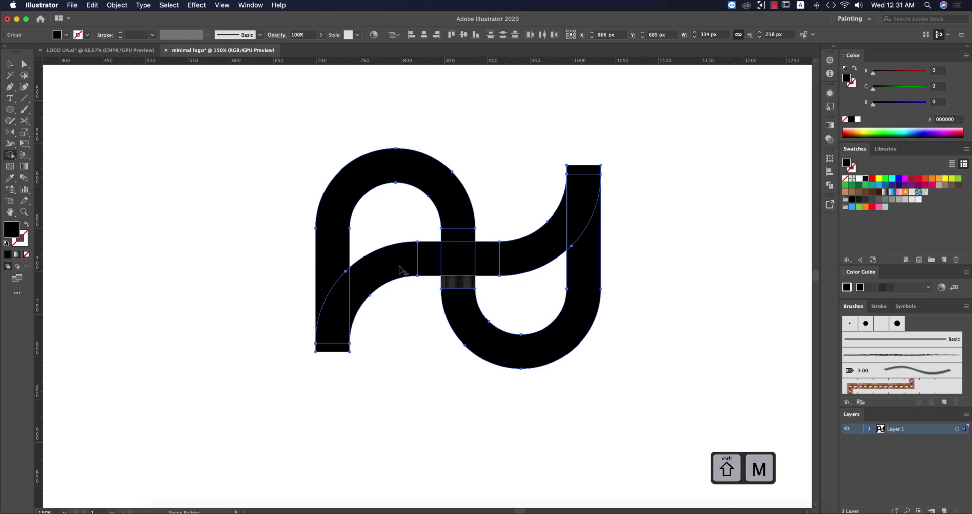
pyautogui.moveTo(335, 280)
pyautogui.mouseDown()
pyautogui.moveTo(339, 345)
pyautogui.moveTo(343, 297)
pyautogui.moveTo(388, 261)
pyautogui.moveTo(474, 264)
pyautogui.moveTo(459, 218)
pyautogui.moveTo(466, 299)
pyautogui.moveTo(487, 343)
pyautogui.moveTo(510, 364)
pyautogui.moveTo(551, 348)
pyautogui.mouseUp()
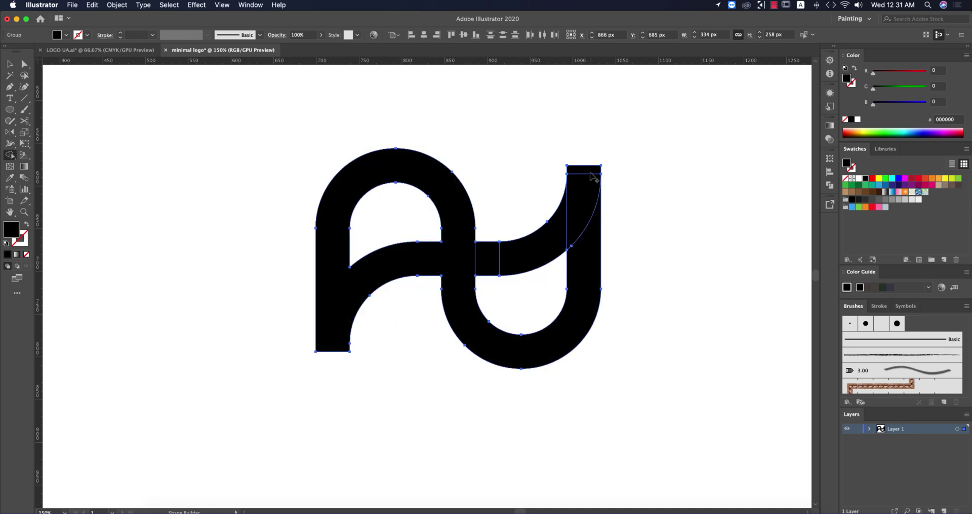
pyautogui.moveTo(510, 261); pyautogui.dragTo(470, 262)
pyautogui.click(9, 64)
pyautogui.click(120, 161)
# - Enlarge the merged logo proportionally to about 961 x 742 px, centre it horizontally and vertically on the artboard, and deselect it
pyautogui.moveTo(491, 259); pyautogui.dragTo(660, 226)
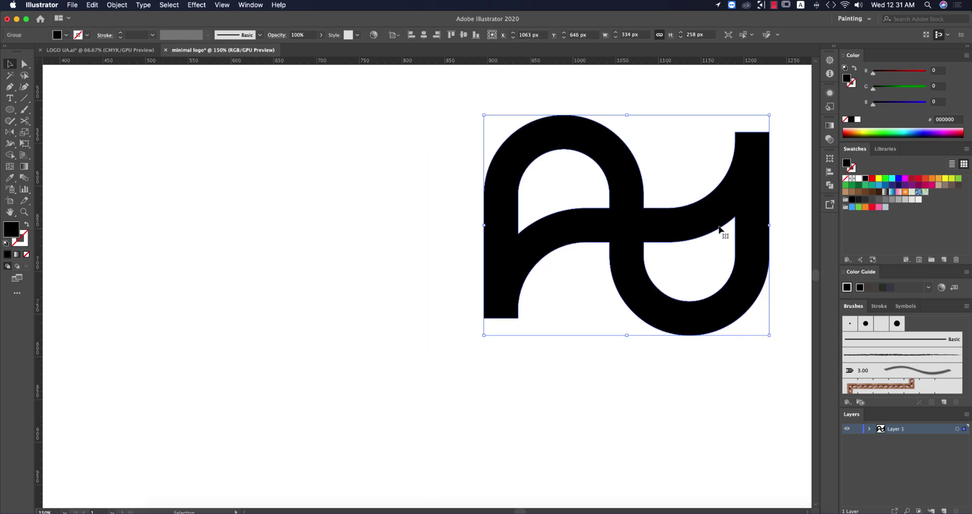
pyautogui.scroll(2, 486, 292)
pyautogui.scroll(-6, 487, 289)
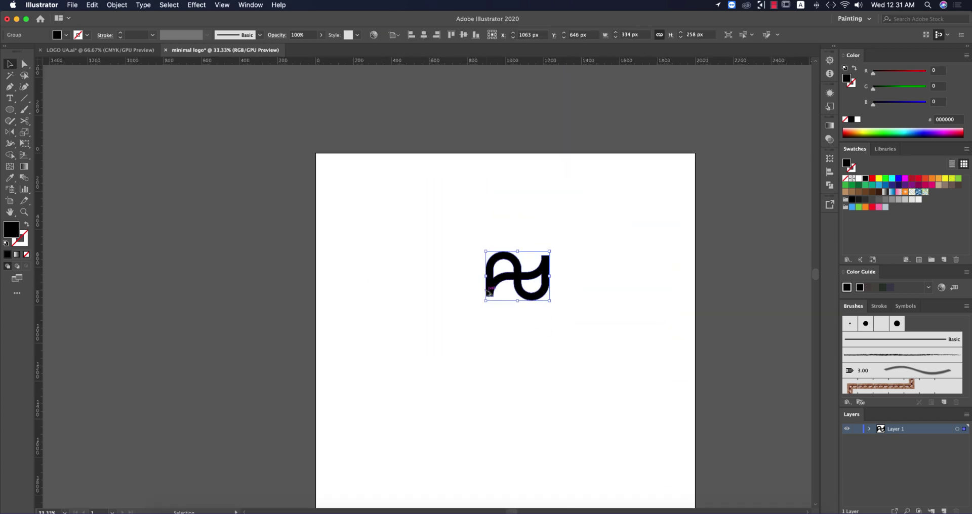
pyautogui.moveTo(519, 302); pyautogui.dragTo(521, 392)
pyautogui.click(424, 35)
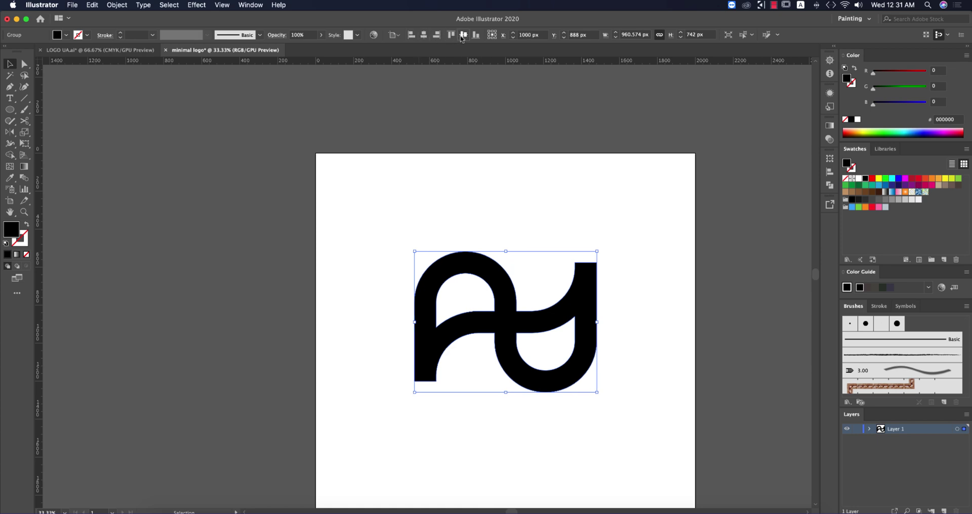
pyautogui.click(464, 34)
pyautogui.click(593, 200)
# - Duplicate the 2000 x 2000 px artboard together with its logo, placing the copy just to the right of the original
pyautogui.scroll(-1, 582, 249)
pyautogui.scroll(-1, 582, 248)
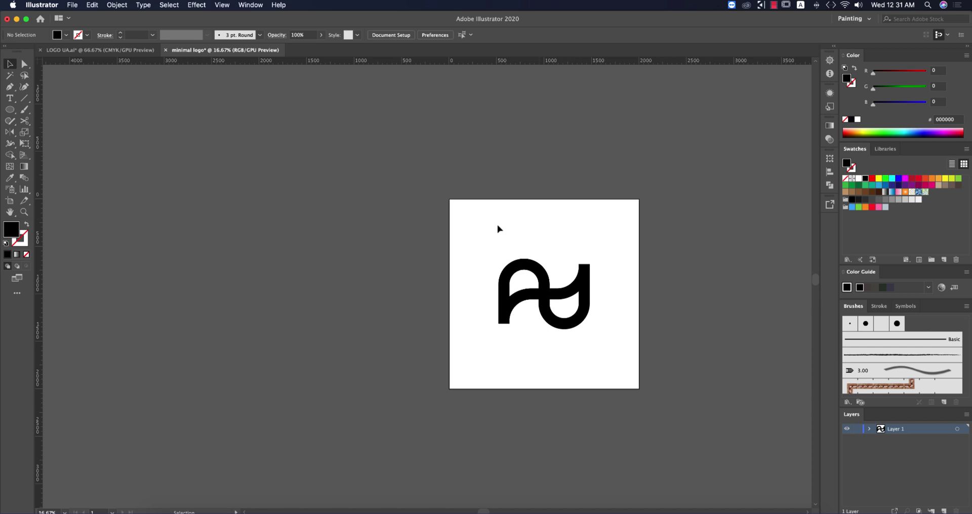
pyautogui.scroll(1, 589, 290)
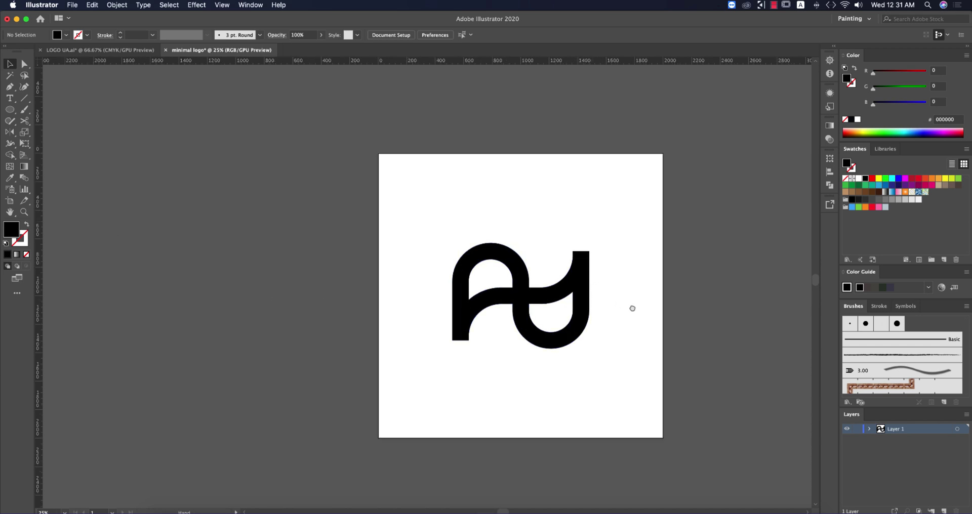
pyautogui.moveTo(631, 306); pyautogui.dragTo(437, 277)
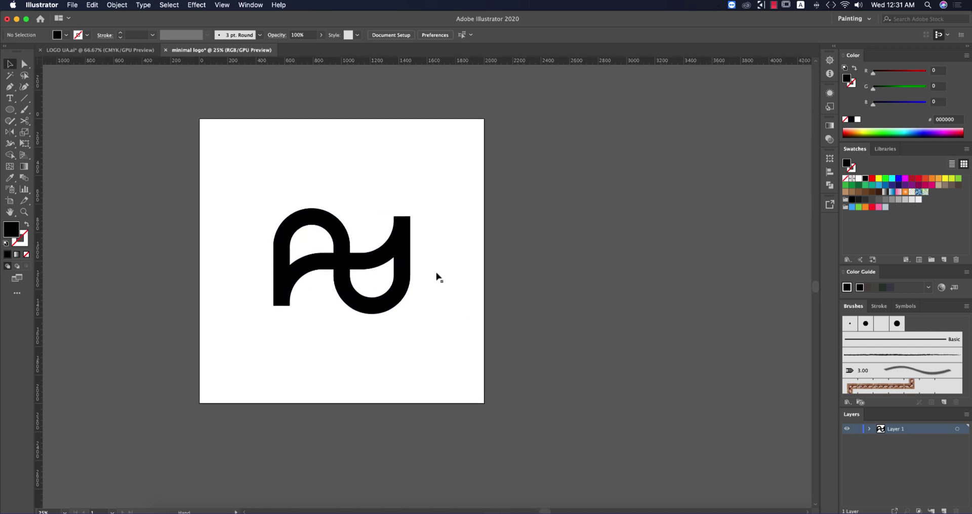
pyautogui.click(9, 200)
pyautogui.moveTo(445, 213); pyautogui.dragTo(751, 212)
pyautogui.press('v')
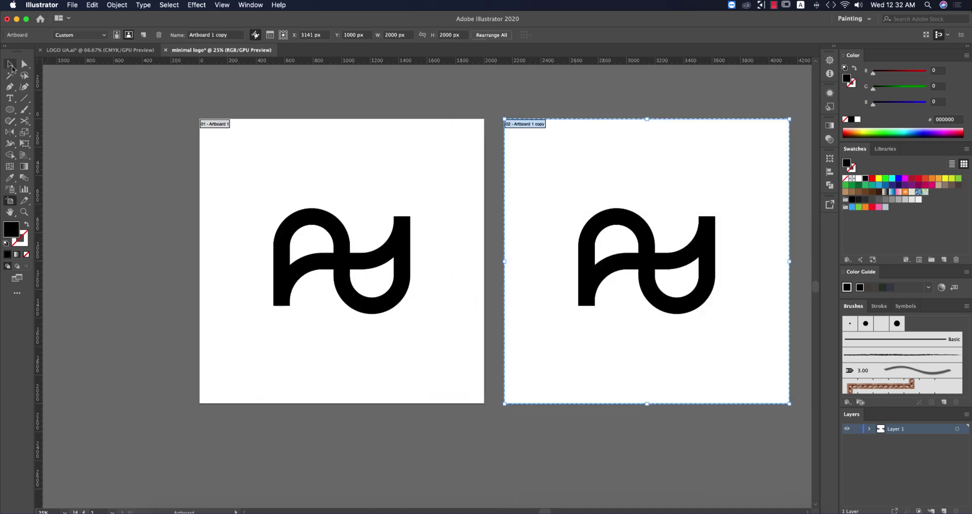
# - Delete the logo copy from the second artboard, leaving that artboard empty
pyautogui.hscroll(3, 528, 239)
pyautogui.click(567, 263)
pyautogui.press('\\')
pyautogui.press('Delete')
pyautogui.click(9, 64)
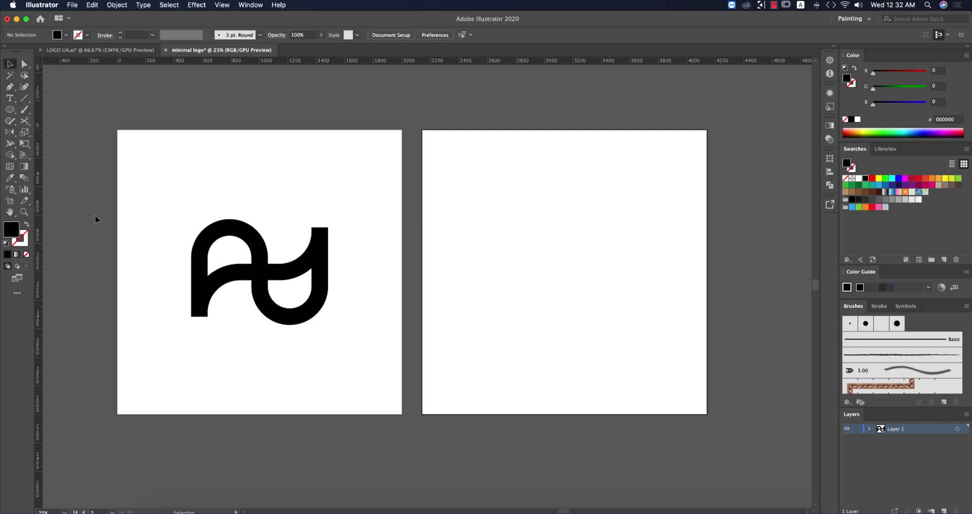
# - Create a 2000 x 2000 px black square on the second artboard with the Rectangle tool
pyautogui.moveTo(4, 109); pyautogui.dragTo(33, 107)
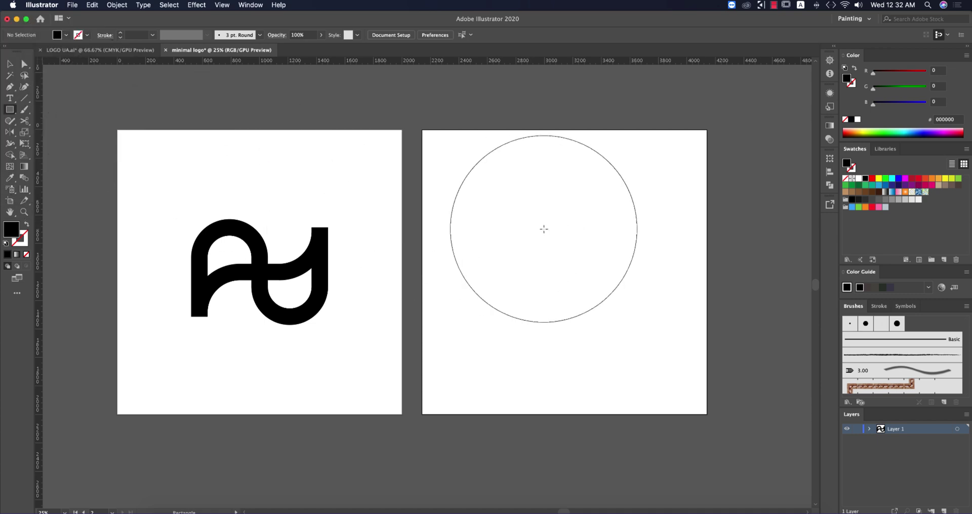
pyautogui.click(544, 229)
pyautogui.write('2')
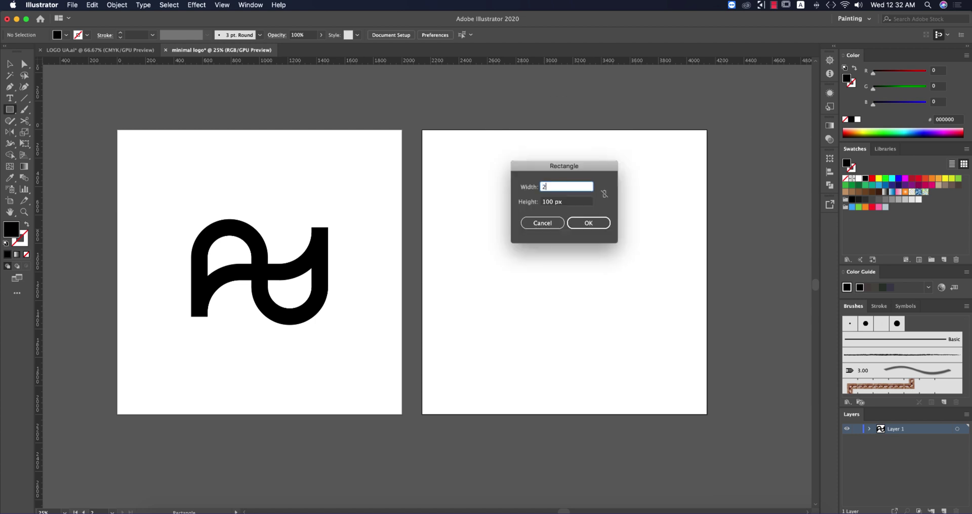
pyautogui.write('000')
pyautogui.press('Tab')
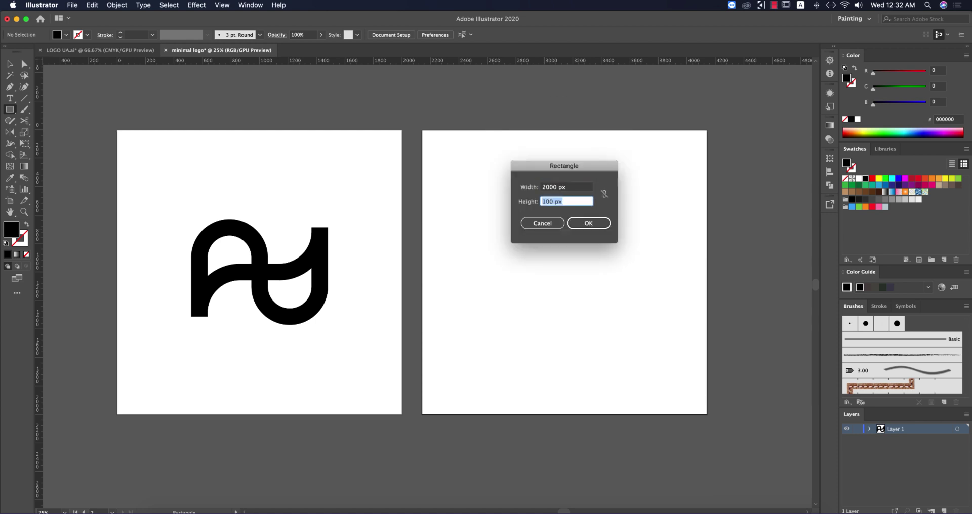
pyautogui.write('20')
pyautogui.press('Return')
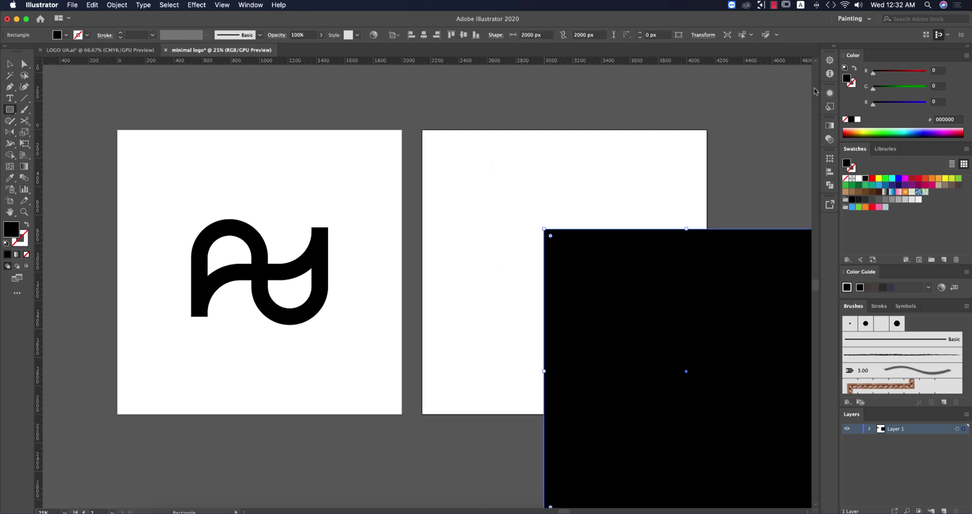
# - Centre the black square horizontally and vertically on the second artboard and deselect it
pyautogui.click(464, 35)
pyautogui.click(423, 35)
pyautogui.click(9, 64)
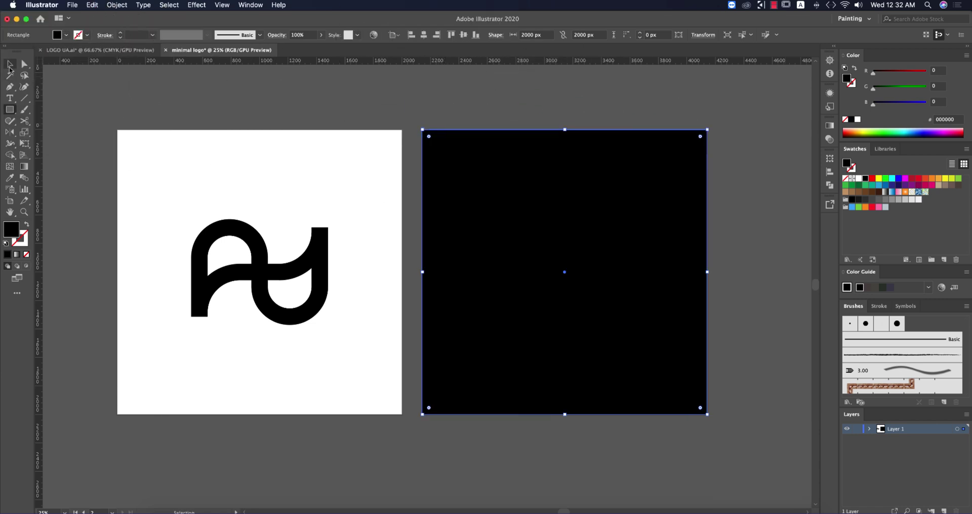
pyautogui.click(111, 96)
pyautogui.moveTo(43, 253); pyautogui.dragTo(558, 241)
pyautogui.press('super+z')
pyautogui.press('super+z')
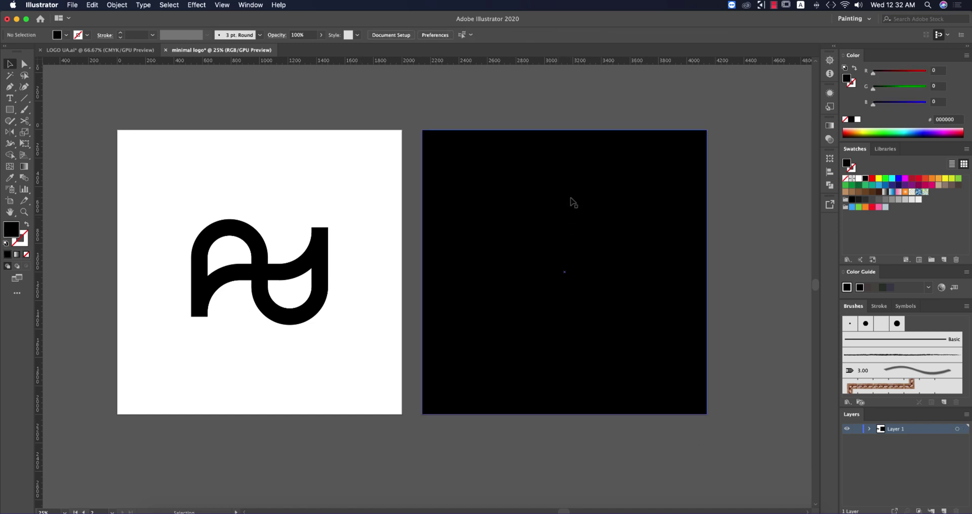
# - Draw a vertical line about 2364 px long and a horizontal line about 2271 px long across the middle of the black square
pyautogui.press('\\')
pyautogui.moveTo(565, 273); pyautogui.dragTo(563, 108)
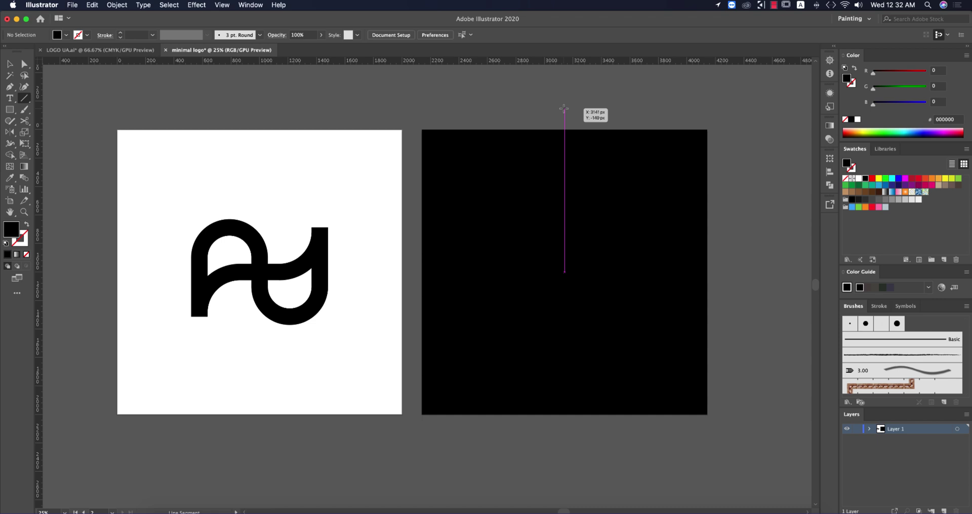
pyautogui.press('shift')
pyautogui.moveTo(564, 108); pyautogui.dragTo(564, 126)
pyautogui.click(222, 5)
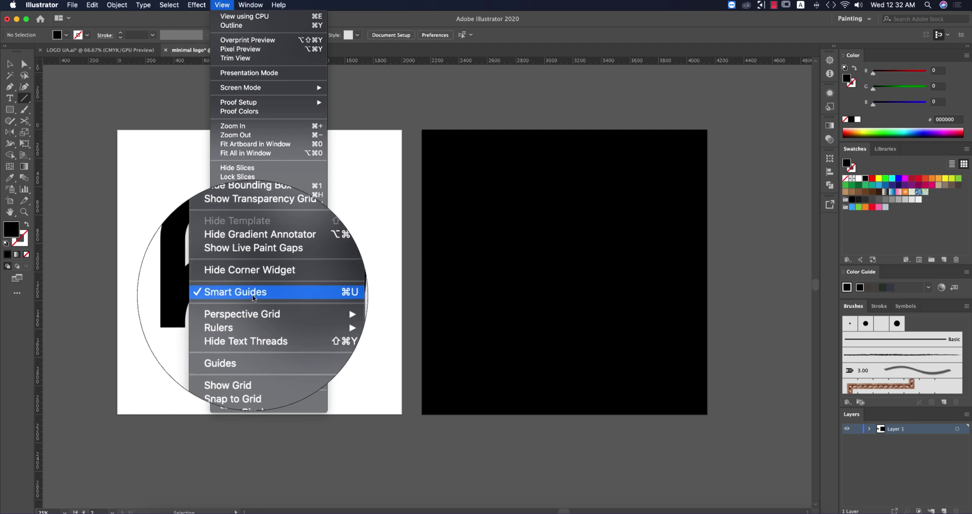
pyautogui.click(556, 107)
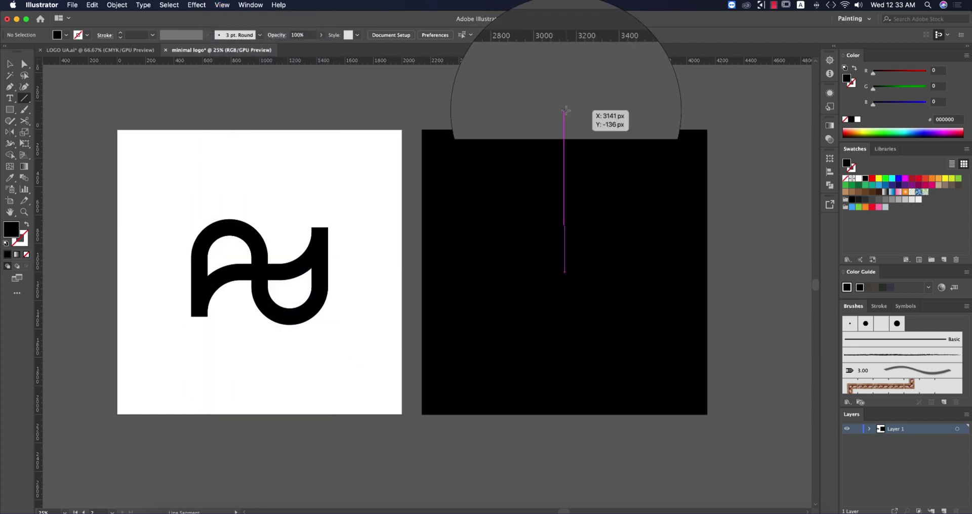
pyautogui.moveTo(566, 110); pyautogui.dragTo(572, 450)
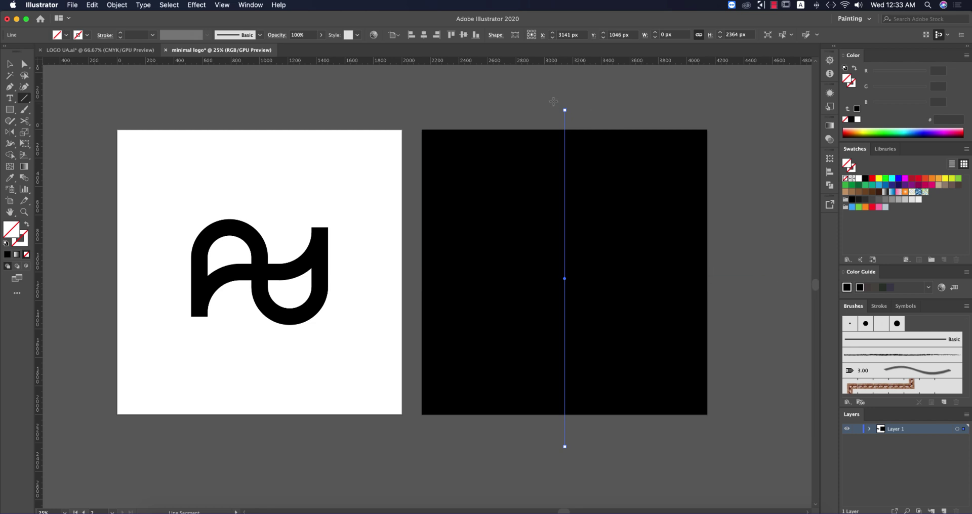
pyautogui.moveTo(734, 276); pyautogui.dragTo(411, 276)
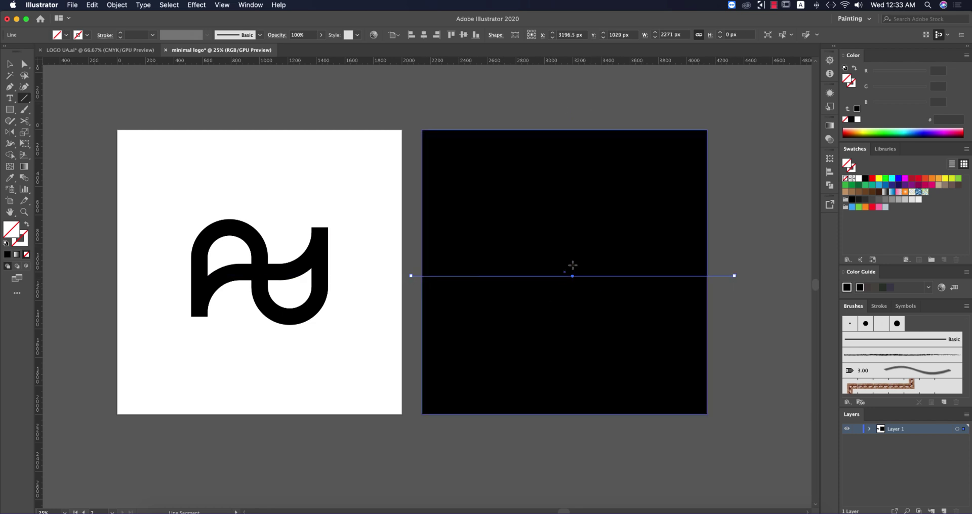
# - Switch the document to outline view and deselect the square and its crossing lines
pyautogui.press('v')
pyautogui.moveTo(438, 115); pyautogui.dragTo(715, 415)
pyautogui.press('a')
pyautogui.press('super+y')
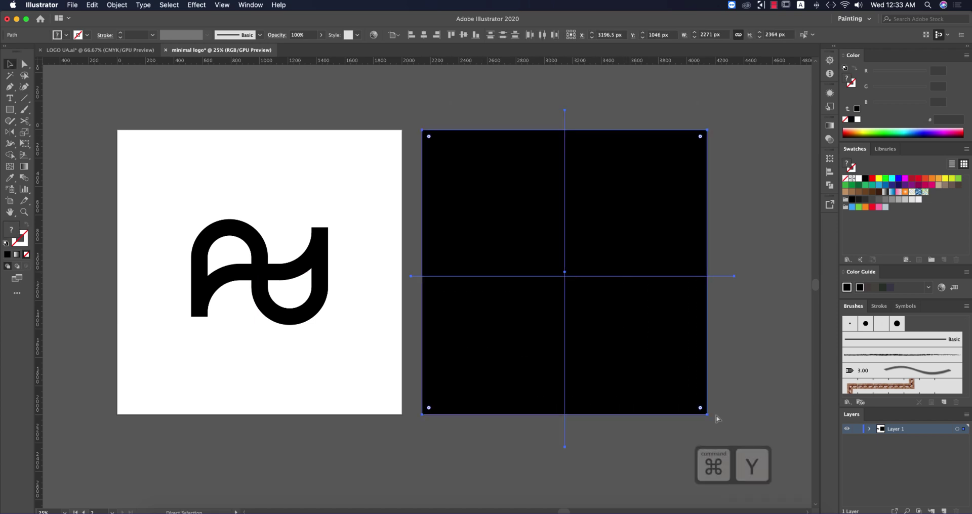
pyautogui.press('v')
pyautogui.click(770, 375)
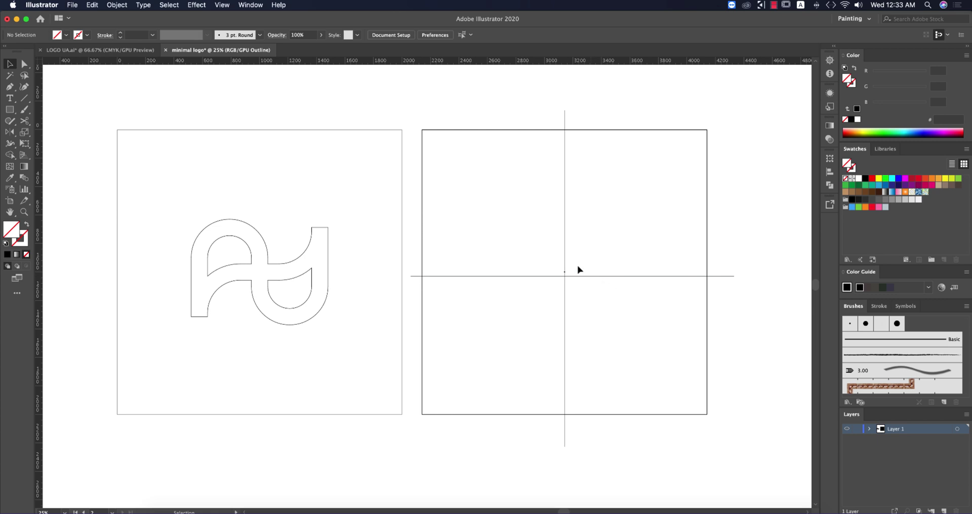
# - Centre the square and both crossing lines vertically and horizontally on the second artboard, and return to preview view
pyautogui.moveTo(467, 115); pyautogui.dragTo(734, 413)
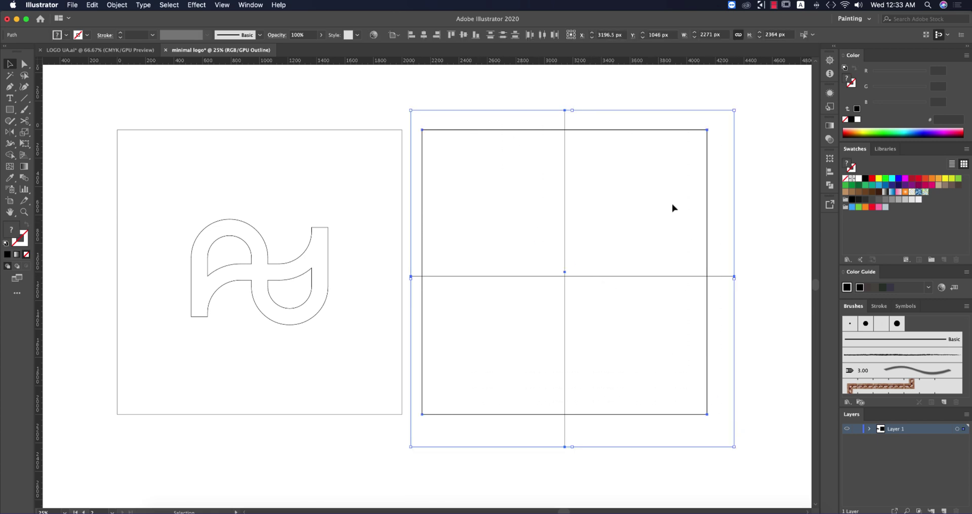
pyautogui.click(464, 34)
pyautogui.click(424, 35)
pyautogui.click(756, 247)
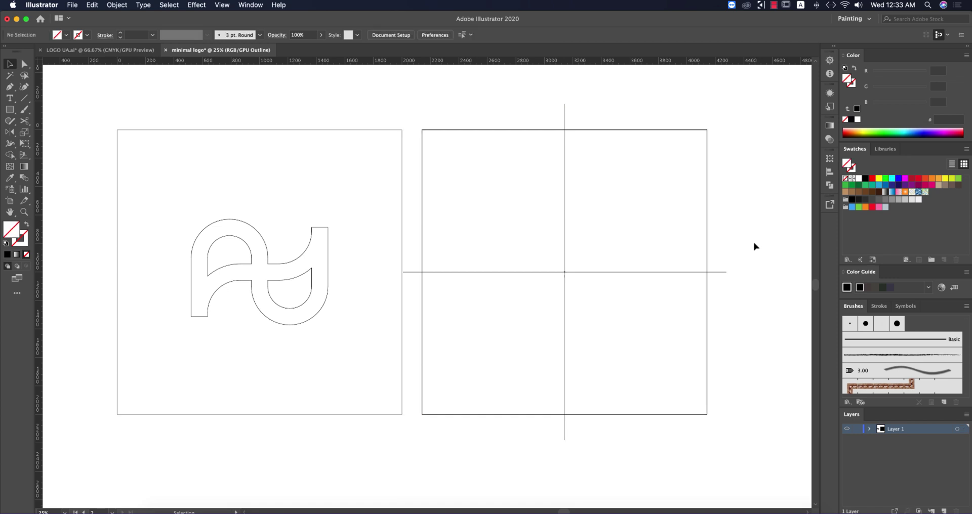
pyautogui.press('super+y')
# - Divide the black square along both crossing lines with the Pathfinder Divide operation and ungroup the four quarters
pyautogui.click(633, 223)
pyautogui.click(832, 186)
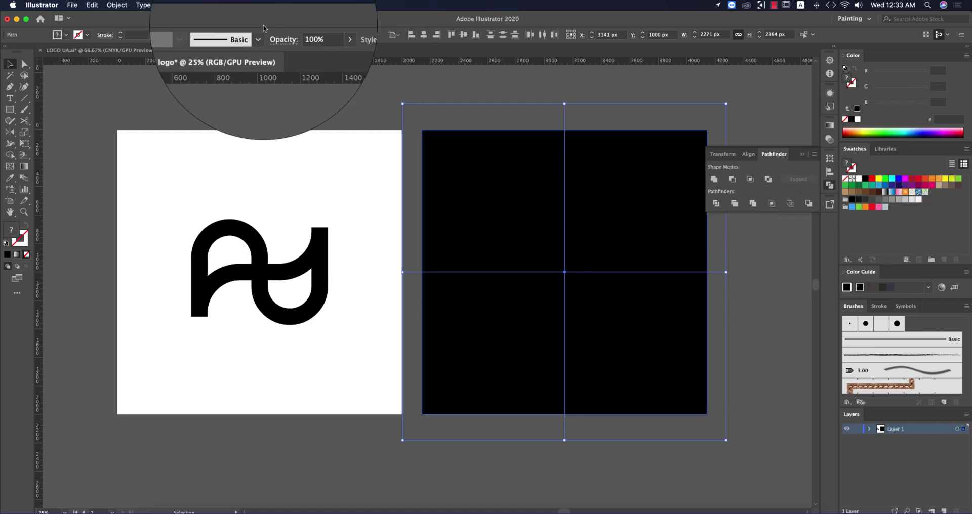
pyautogui.click(248, 7)
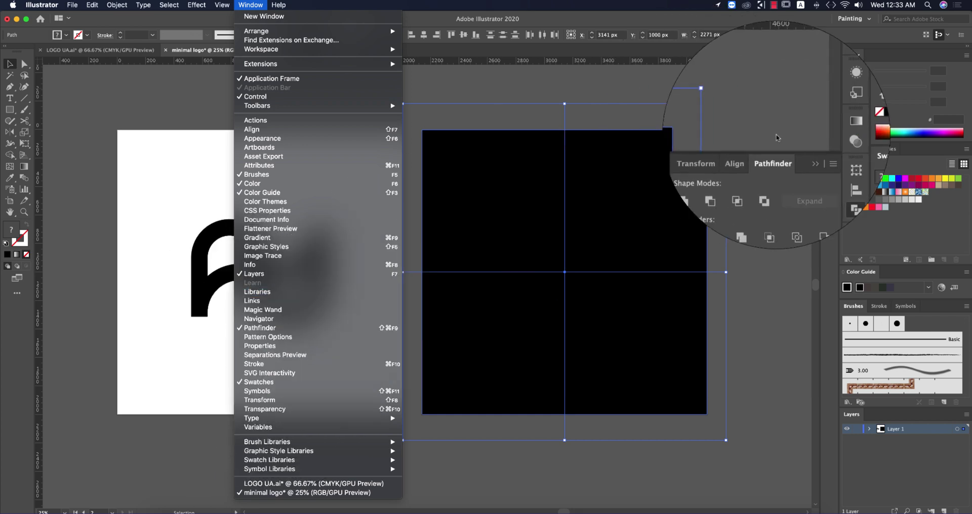
pyautogui.click(739, 177)
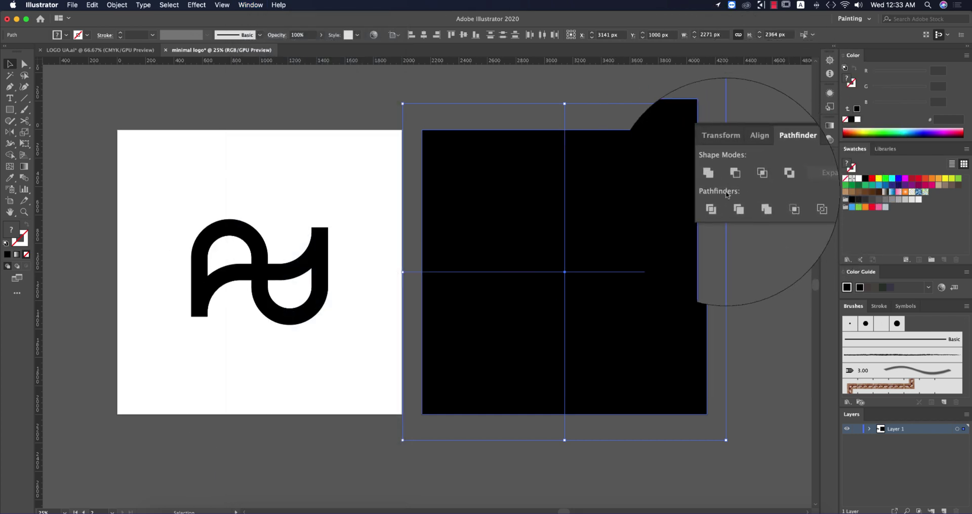
pyautogui.click(711, 209)
pyautogui.rightClick(605, 193)
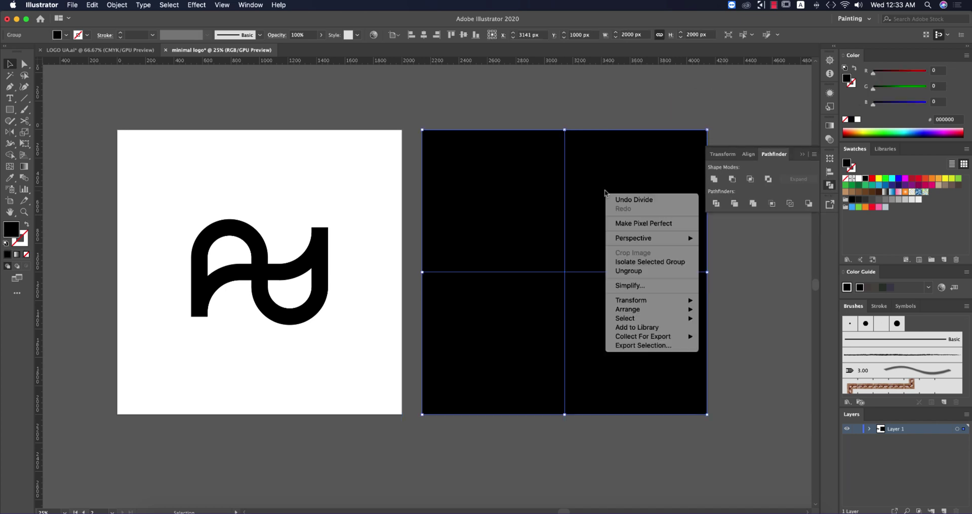
pyautogui.click(629, 271)
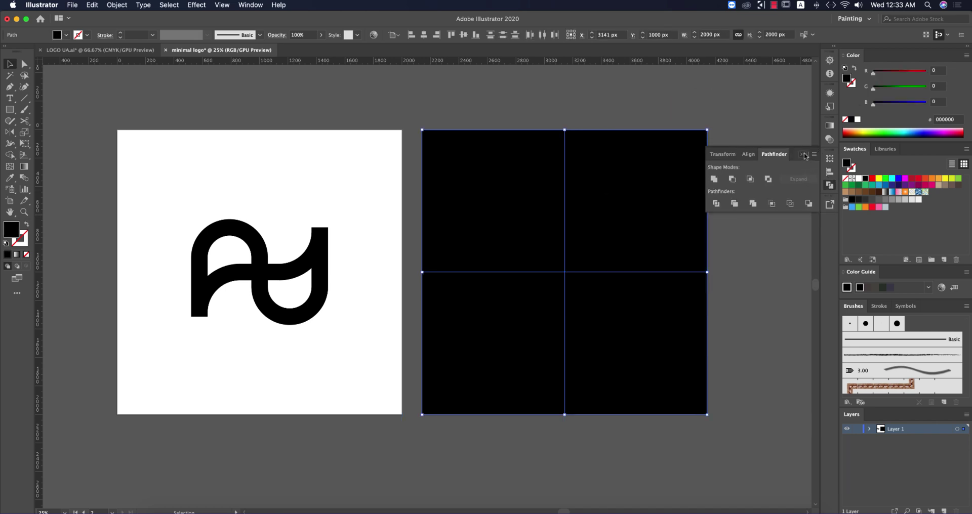
# - Fill the upper-right quarter of the second artboard with light grey (#E6E6E6) and the lower-left quarter with blue (#0071BC)
pyautogui.click(805, 156)
pyautogui.click(612, 191)
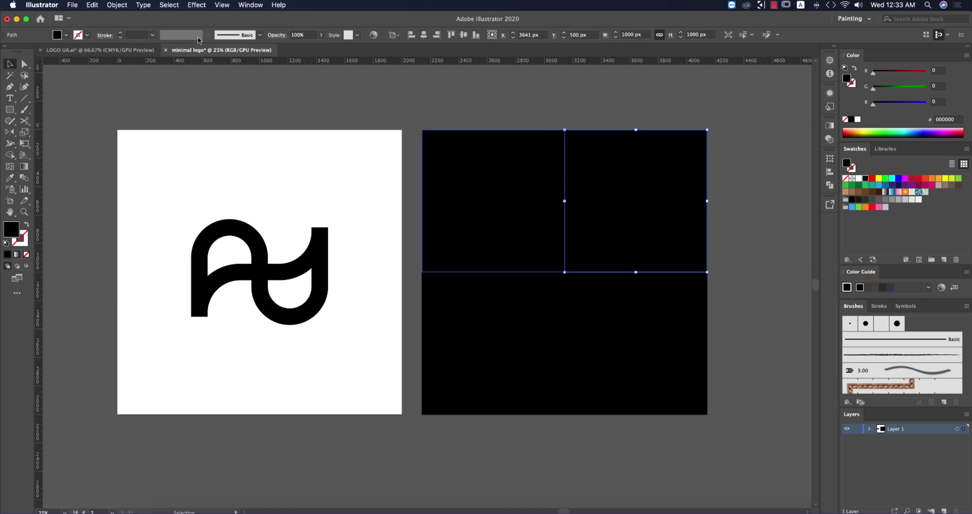
pyautogui.click(66, 36)
pyautogui.click(73, 79)
pyautogui.click(509, 321)
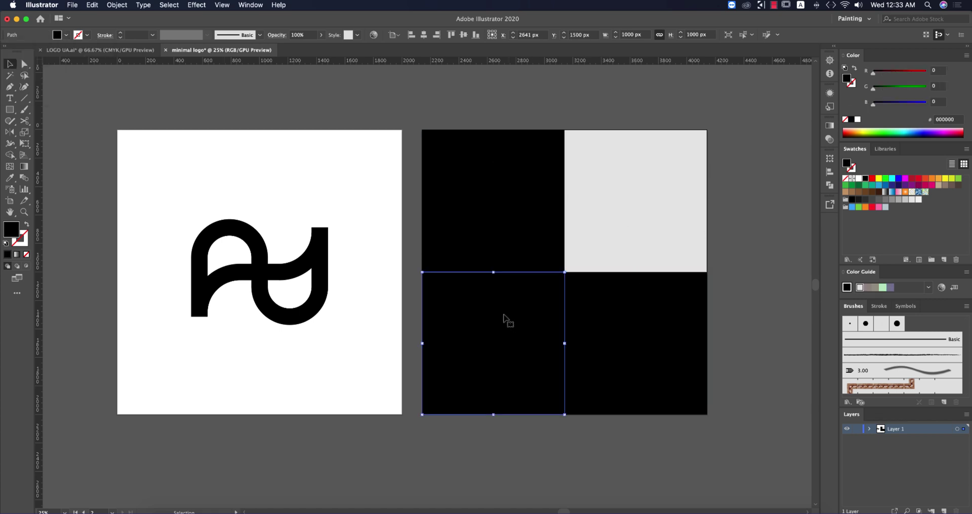
pyautogui.click(66, 35)
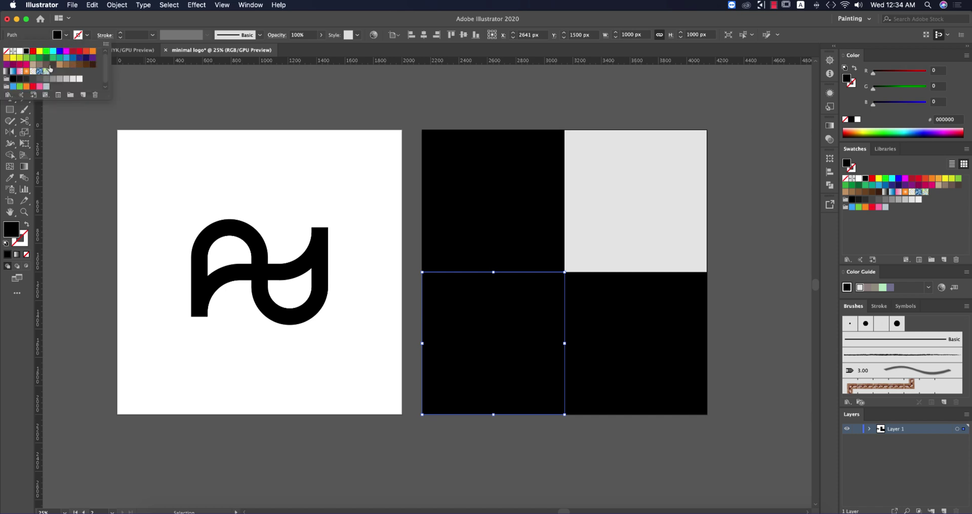
pyautogui.click(73, 58)
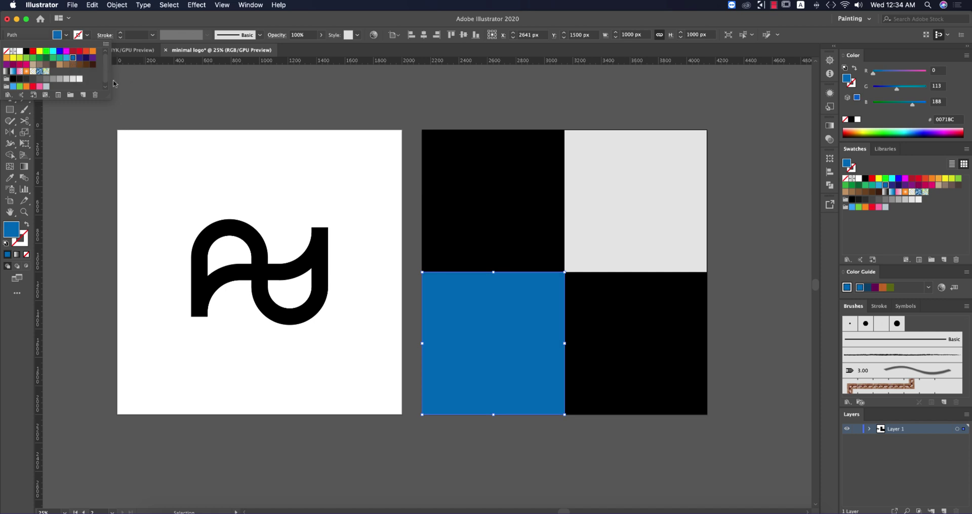
# - Fill the lower-right quarter with orange (#FBB03B) and deselect it
pyautogui.click(671, 318)
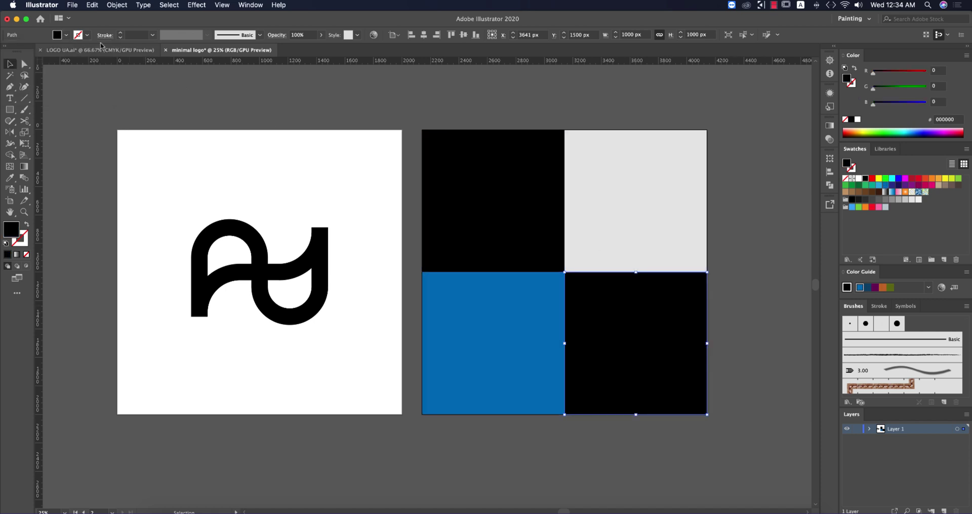
pyautogui.click(66, 35)
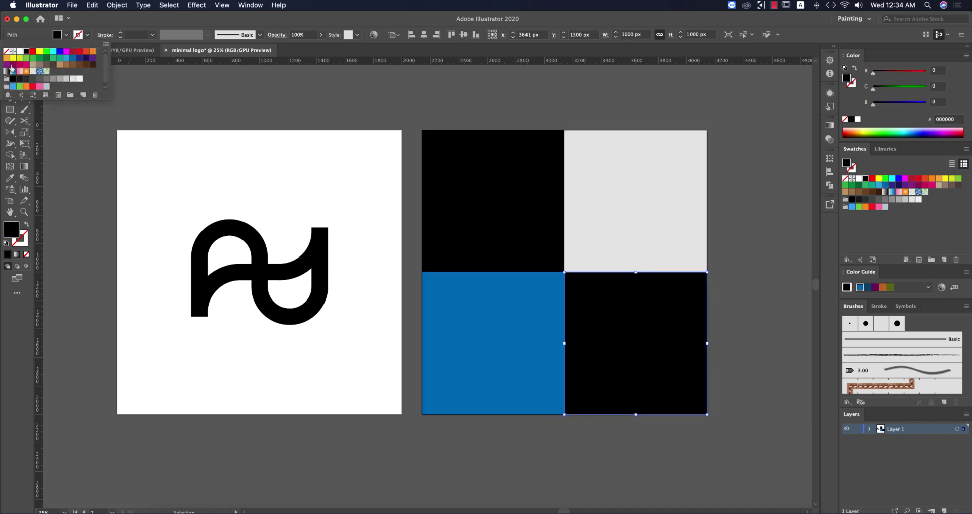
pyautogui.click(7, 57)
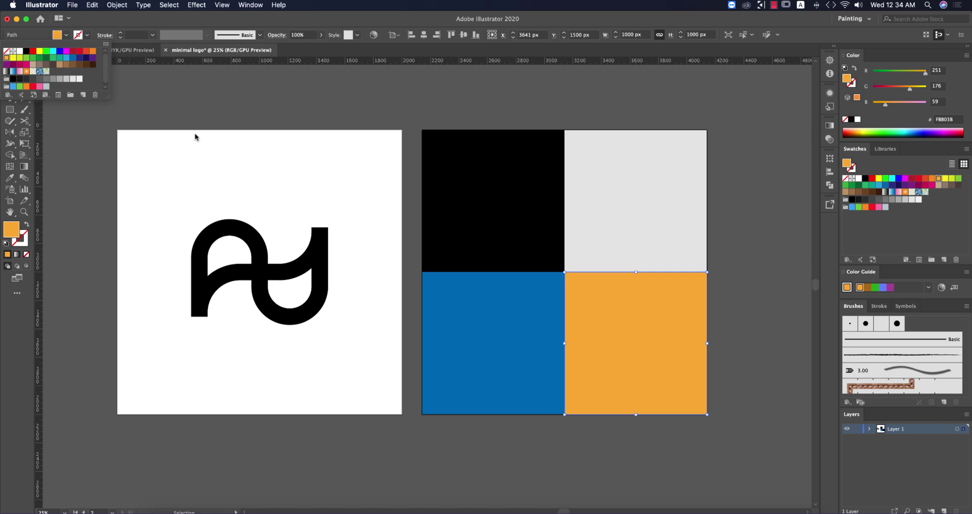
pyautogui.click(755, 252)
pyautogui.click(761, 248)
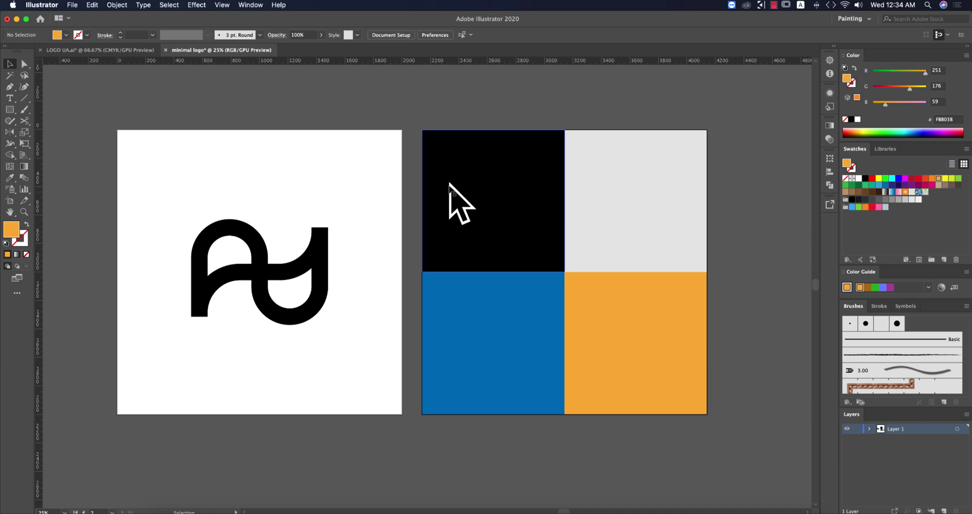
# - Copy the black monogram from the first artboard onto the light grey quarter and bring the copy to the front
pyautogui.moveTo(276, 278); pyautogui.dragTo(685, 219)
pyautogui.press('alt')
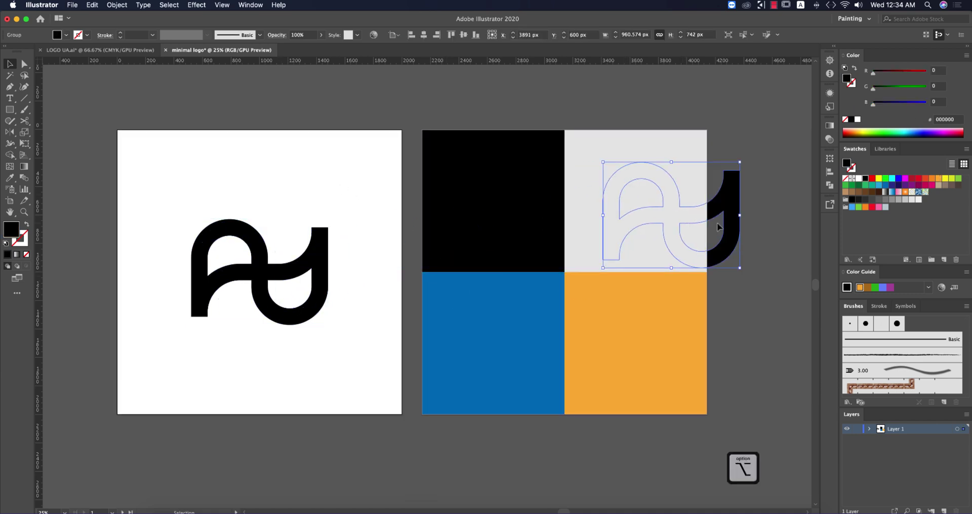
pyautogui.press('super')
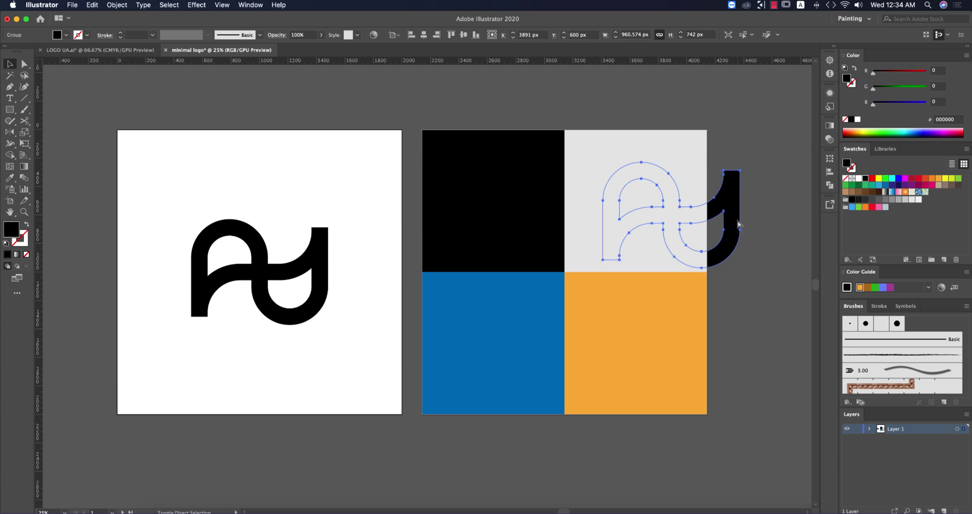
pyautogui.press('super')
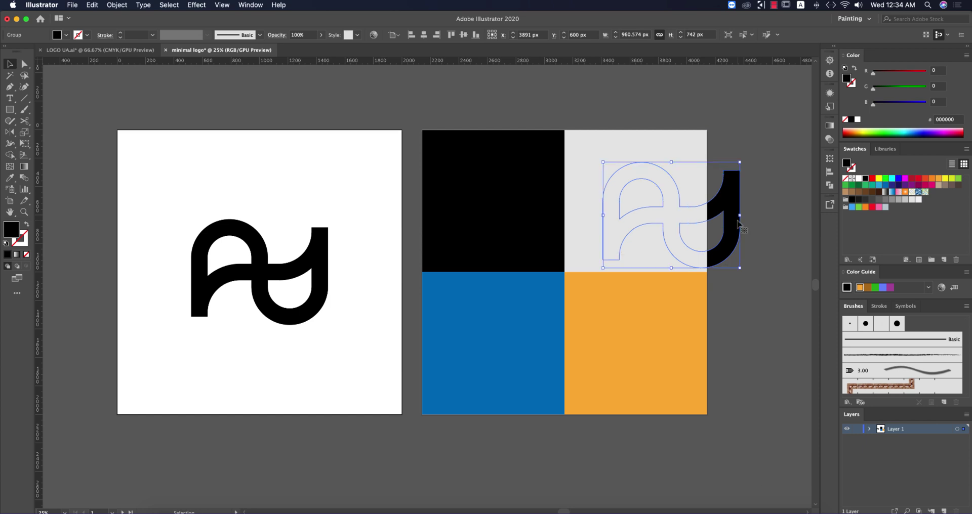
pyautogui.press('shift')
pyautogui.press('super+shift+bracketright')
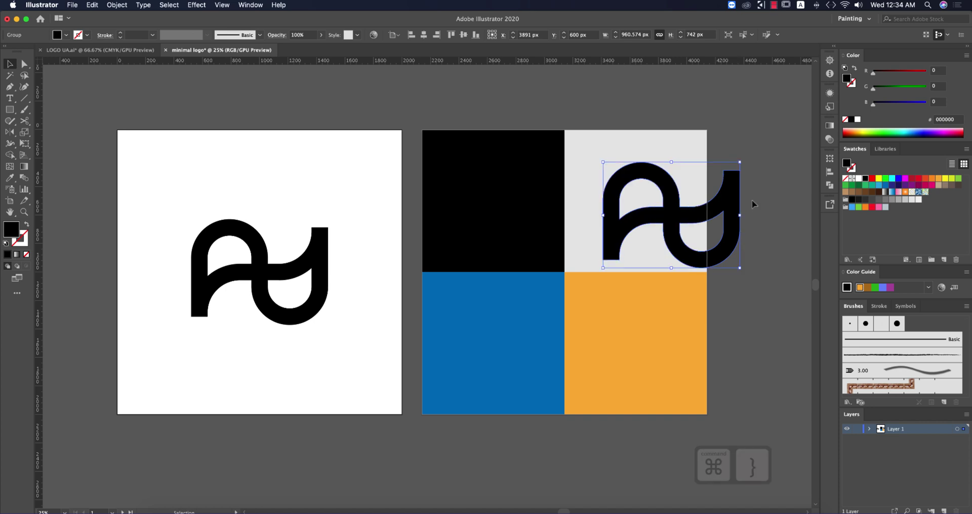
# - Scale the monogram copy down to about 342 x 264 px and centre it horizontally and vertically in the light grey quarter
pyautogui.moveTo(740, 216); pyautogui.dragTo(662, 197)
pyautogui.keyDown('shift'); pyautogui.click(689, 198); pyautogui.keyUp('shift')
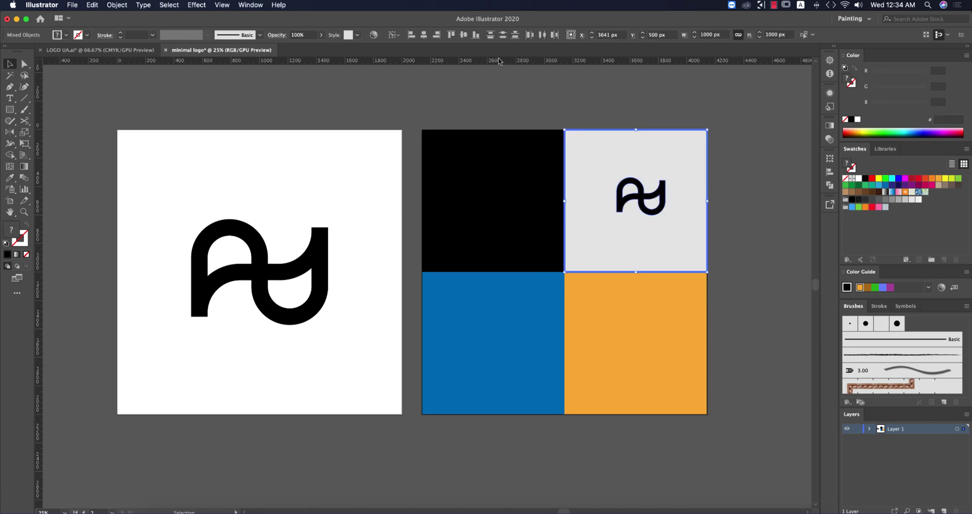
pyautogui.click(424, 34)
pyautogui.click(463, 35)
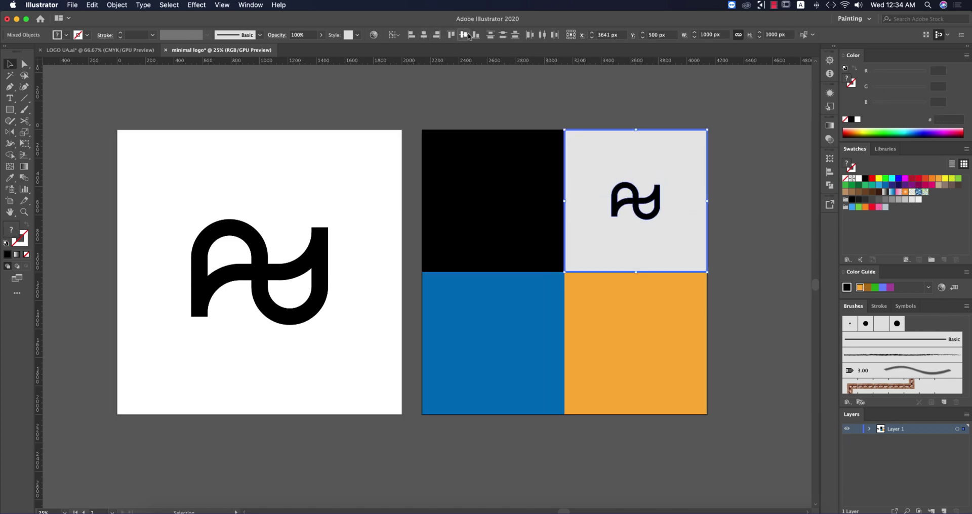
pyautogui.click(732, 192)
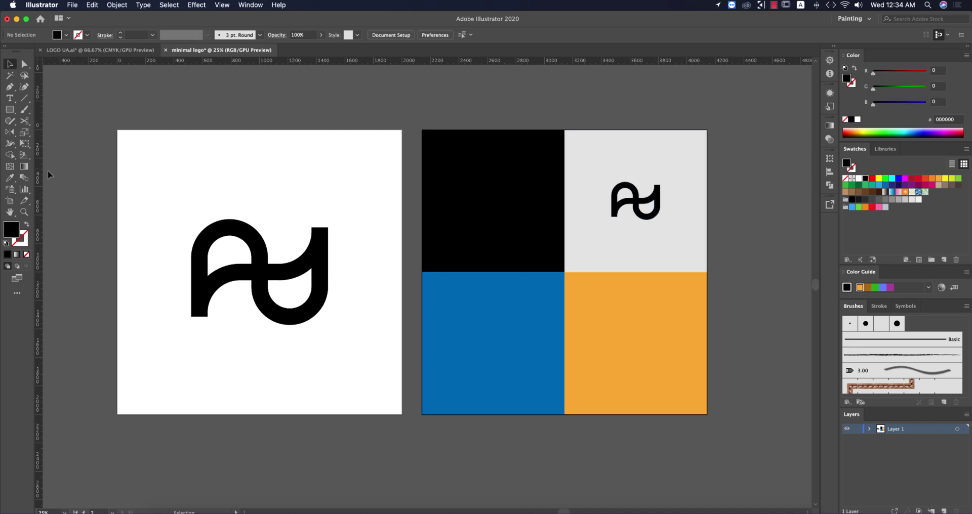
# - Draw a black circle about 562 px in diameter over the small monogram and bring the monogram in front of it
pyautogui.moveTo(10, 111); pyautogui.dragTo(30, 133)
pyautogui.moveTo(635, 200); pyautogui.dragTo(676, 239)
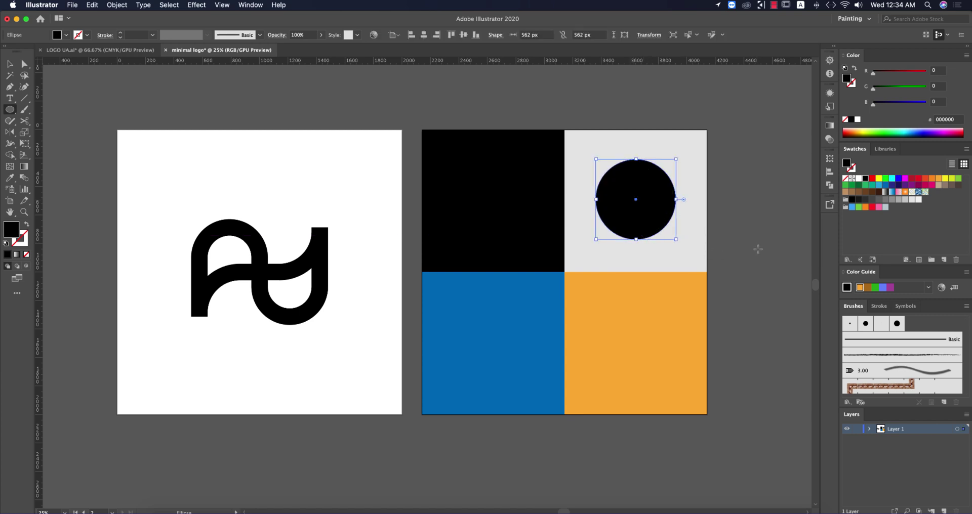
pyautogui.press('a')
pyautogui.click(733, 224)
pyautogui.click(655, 206)
pyautogui.hotkey('ctrl', 'y')
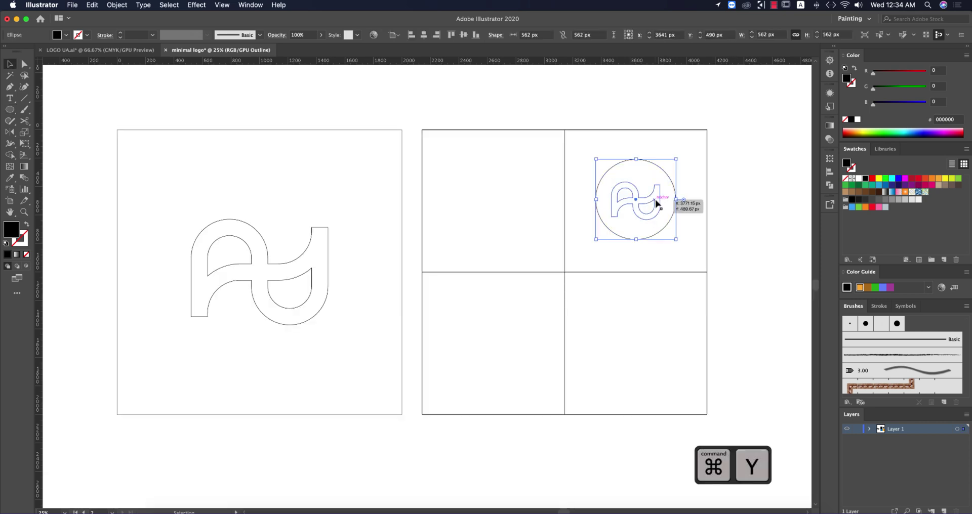
pyautogui.click(656, 204)
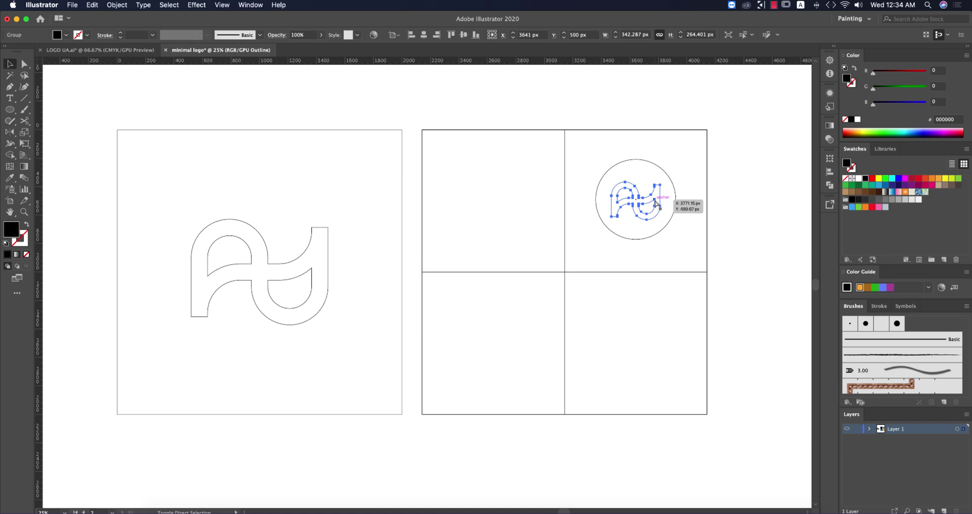
pyautogui.hotkey('ctrl', 'shift', ']')
pyautogui.hotkey('ctrl', 'y')
pyautogui.press('v')
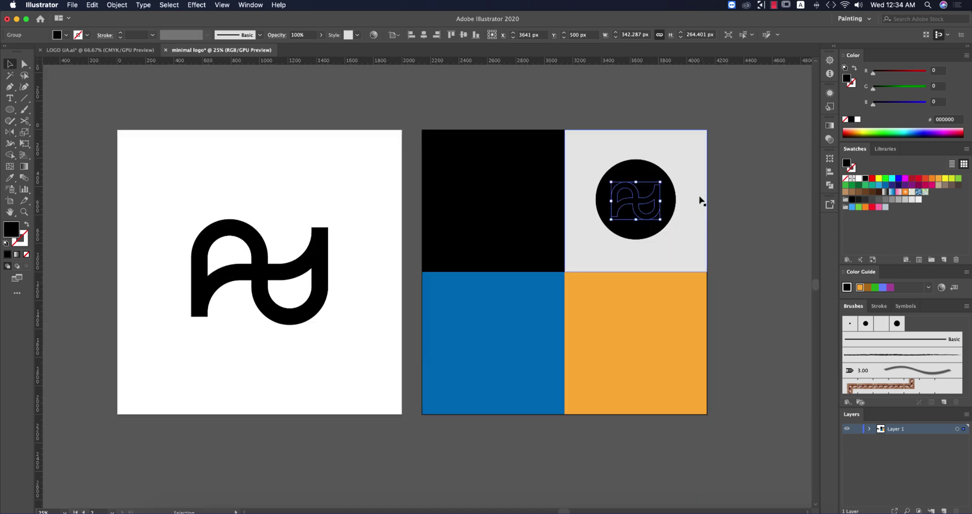
# - Recolour the small monogram with the light grey sampled from its quarter's background
pyautogui.press('i')
pyautogui.click(691, 164)
pyautogui.press('v')
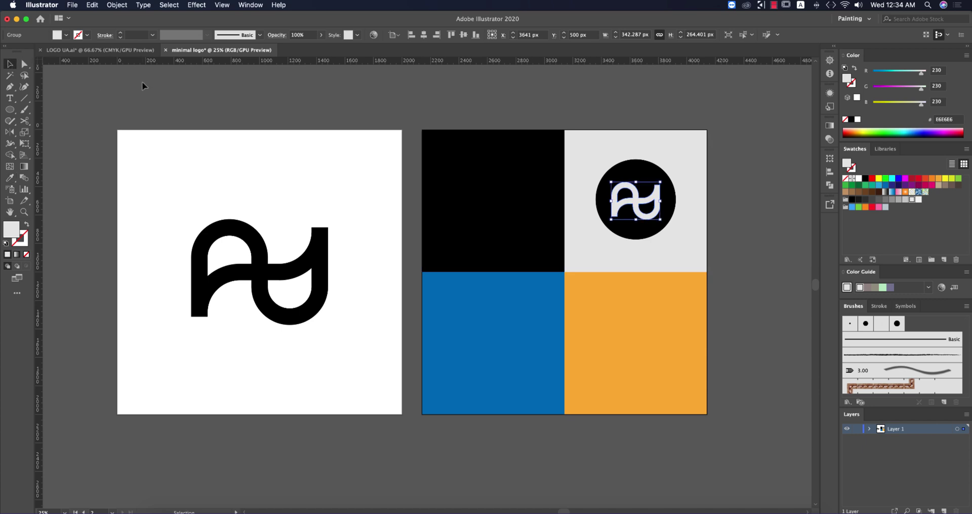
# - Group the small monogram with its circle and centre the group vertically in the light grey quarter
pyautogui.keyDown('shift'); pyautogui.click(672, 200); pyautogui.keyUp('shift')
pyautogui.click(672, 200)
pyautogui.press('a')
pyautogui.press('super+g')
pyautogui.press('v')
pyautogui.click(681, 146)
pyautogui.click(463, 35)
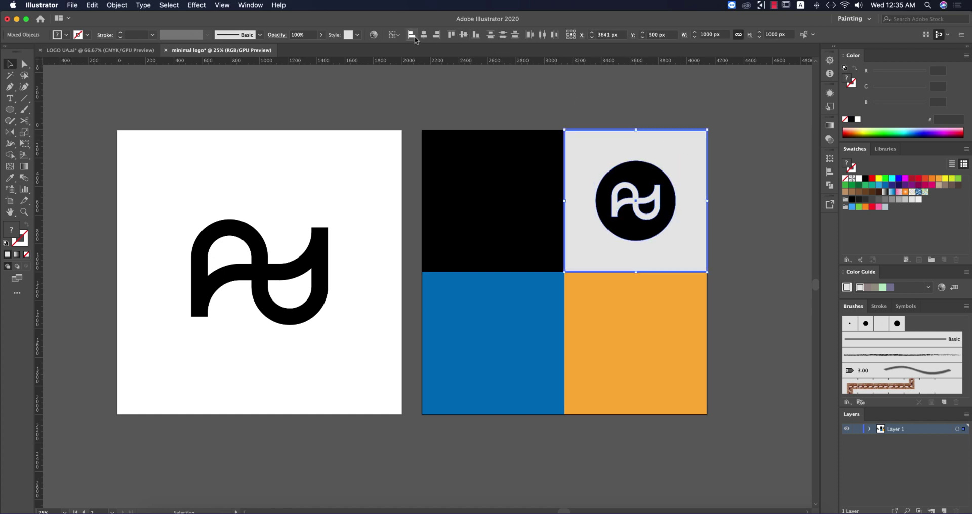
pyautogui.click(731, 199)
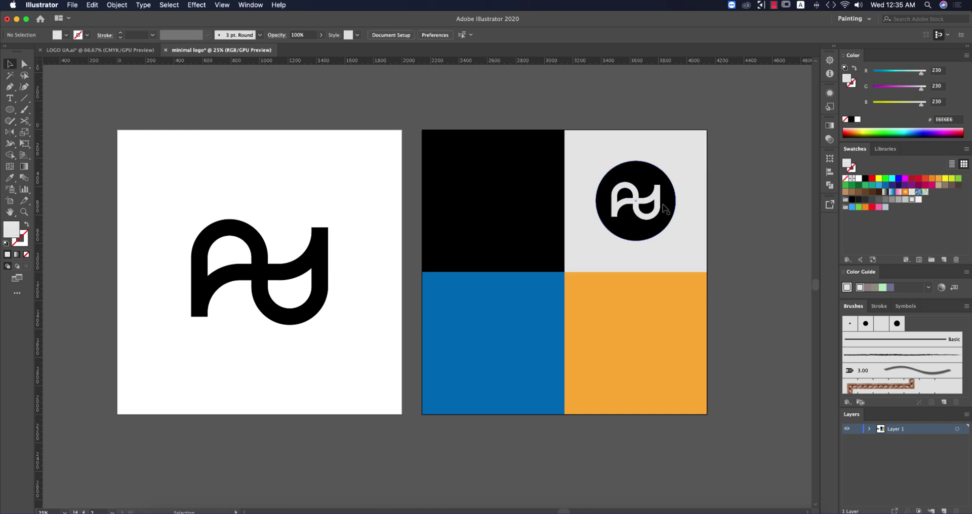
# - Duplicate the circular logo badge onto each of the other three quarters
pyautogui.keyDown('alt'); pyautogui.moveTo(668, 209); pyautogui.dragTo(678, 353); pyautogui.keyUp('alt')
pyautogui.click(737, 351)
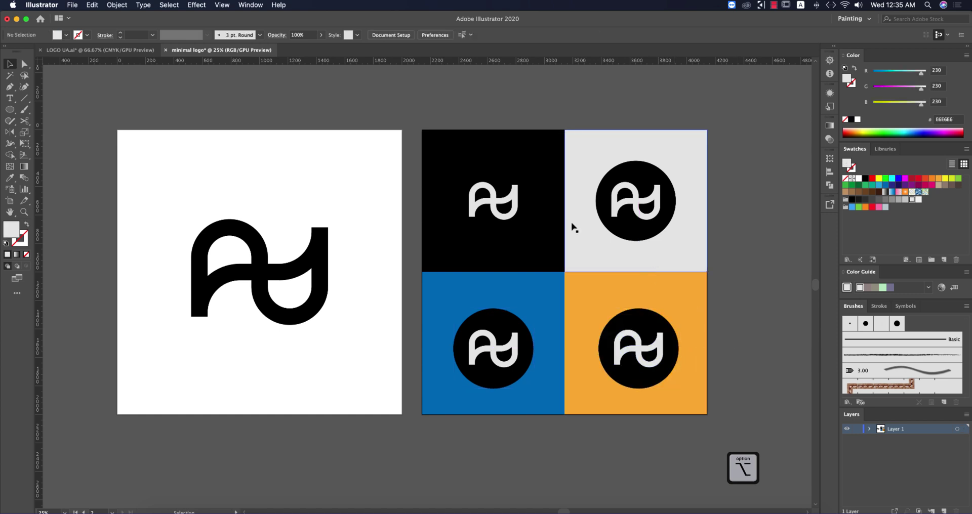
# - Recolour the circle of the badge on the black quarter with the orange sampled from the lower-right quarter
pyautogui.doubleClick(501, 174)
pyautogui.click(501, 173)
pyautogui.press('i')
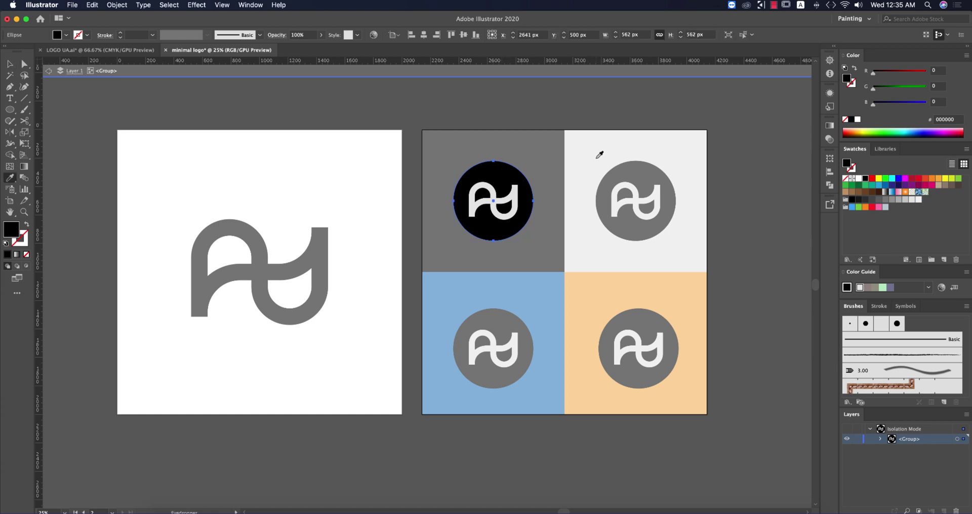
pyautogui.click(599, 155)
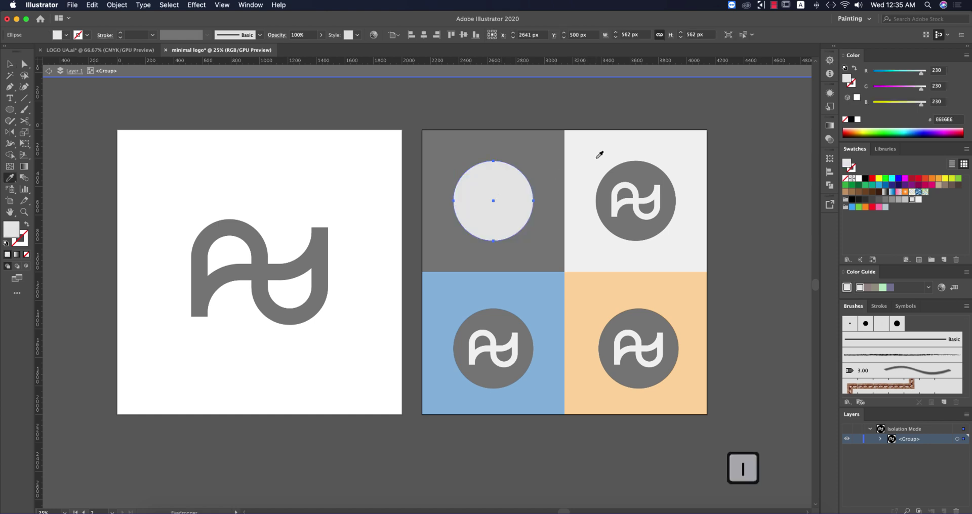
pyautogui.click(608, 279)
pyautogui.press('v')
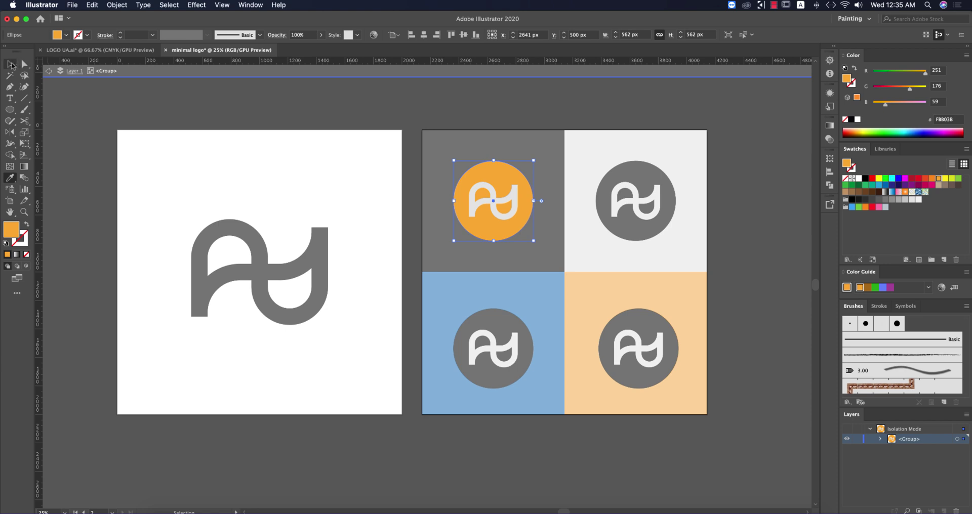
pyautogui.doubleClick(200, 110)
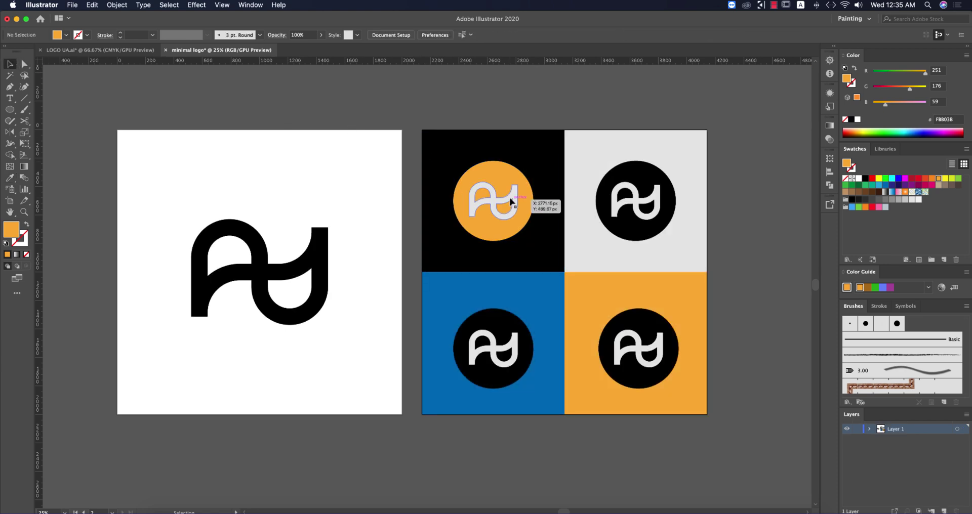
pyautogui.click(491, 200)
pyautogui.press('i')
pyautogui.click(533, 172)
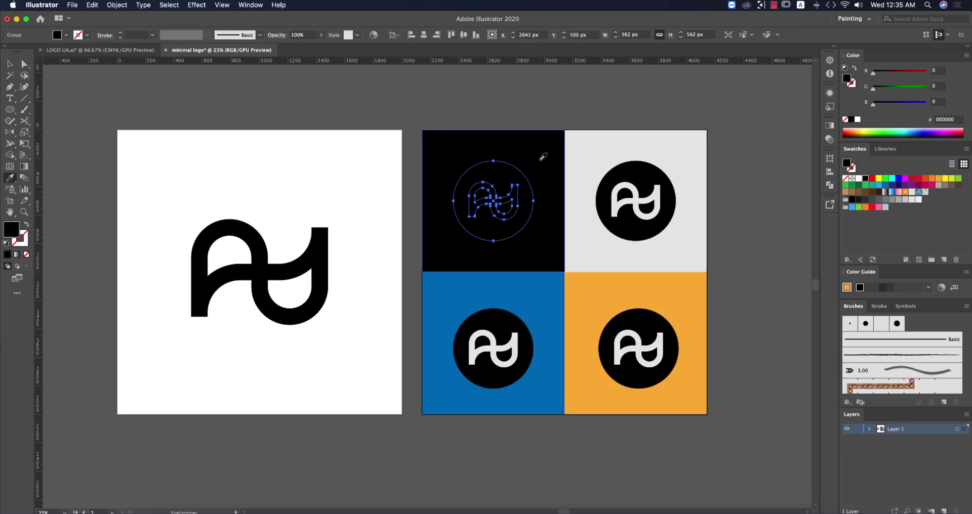
pyautogui.press('super+z')
pyautogui.press('v')
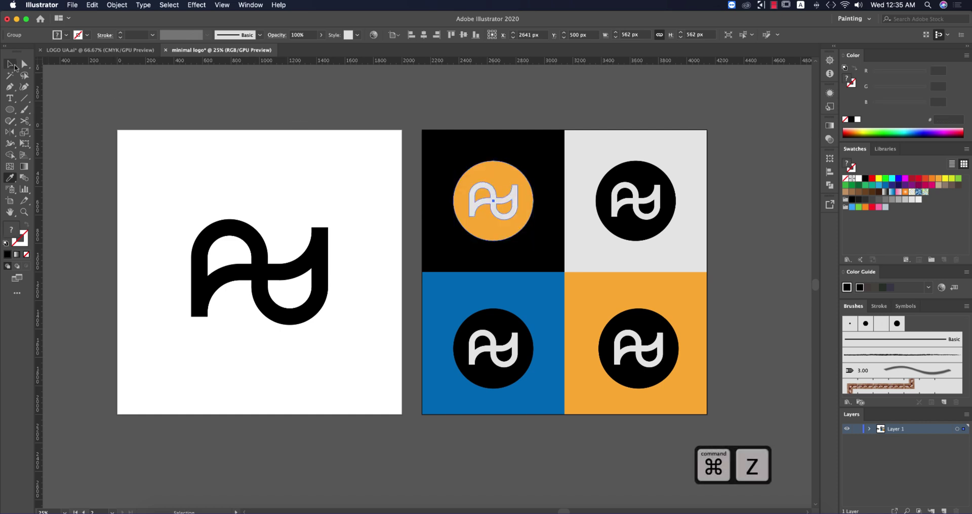
# - Recolour only the monogram inside the orange circle with the black sampled from its quarter, and leave group isolation
pyautogui.doubleClick(495, 205)
pyautogui.click(495, 206)
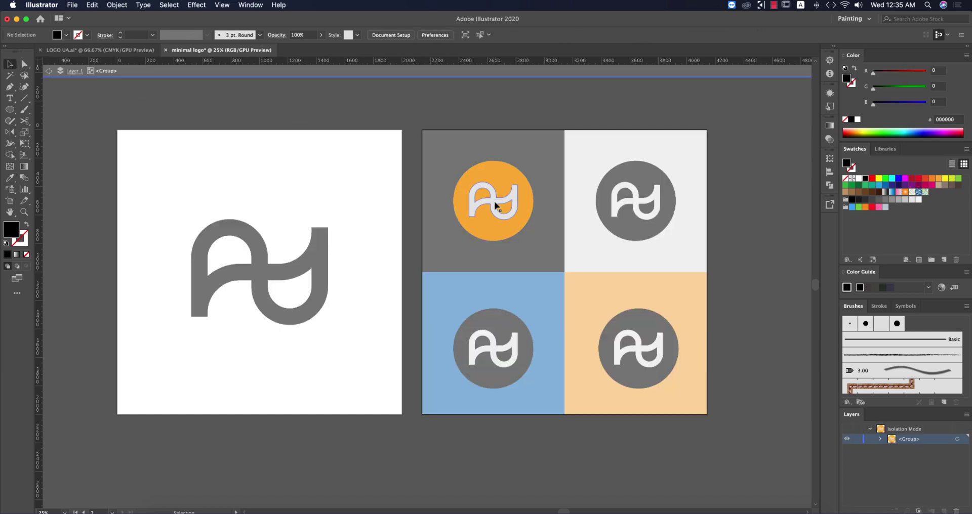
pyautogui.press('i')
pyautogui.click(558, 147)
pyautogui.click(9, 64)
pyautogui.doubleClick(147, 102)
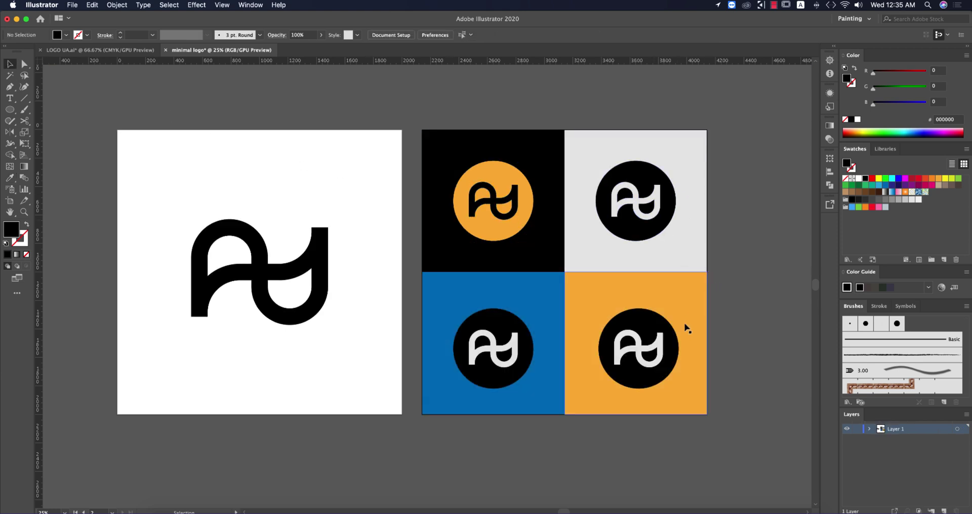
# - Recolour the monogram of the badge on the orange quarter with that quarter's orange, and leave group isolation
pyautogui.doubleClick(658, 347)
pyautogui.click(656, 348)
pyautogui.press('i')
pyautogui.click(683, 305)
pyautogui.press('v')
pyautogui.doubleClick(751, 243)
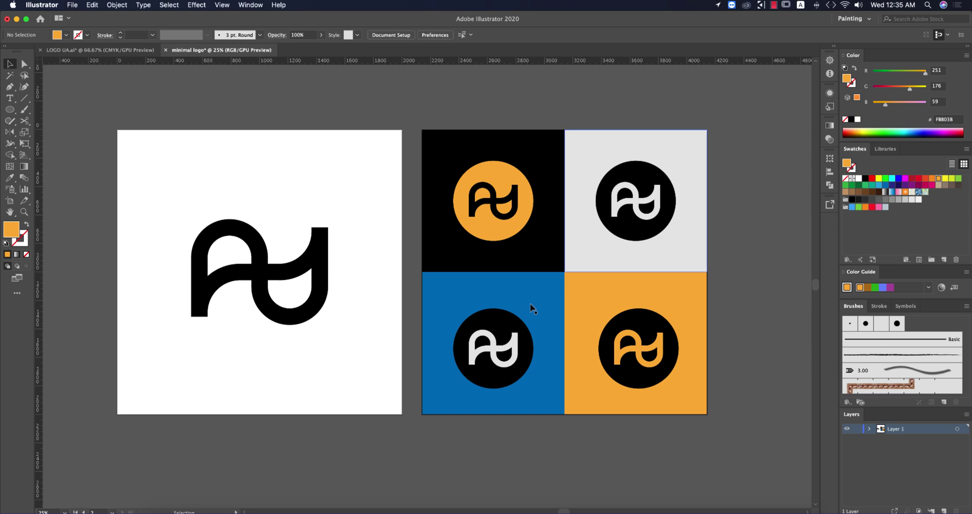
# - Recolour the monogram of the badge on the blue quarter with that quarter's blue
pyautogui.doubleClick(507, 348)
pyautogui.click(508, 349)
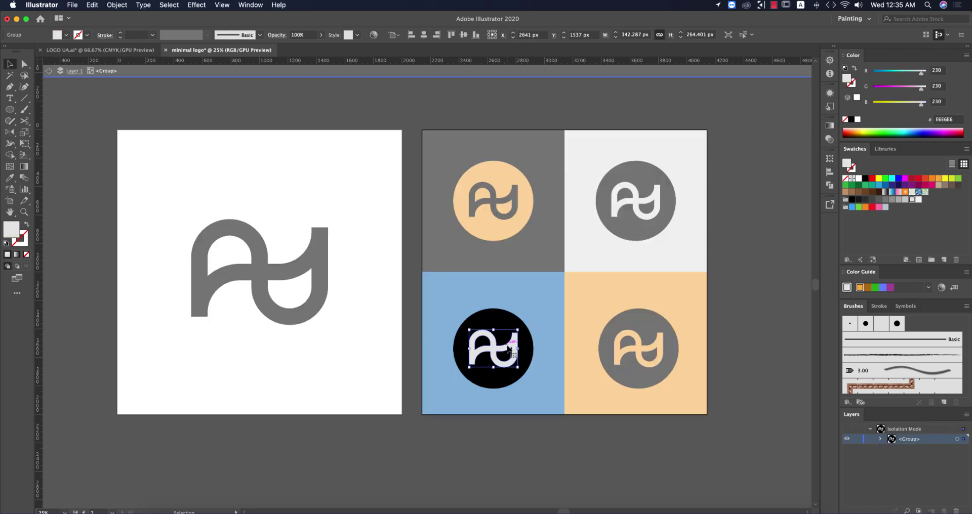
pyautogui.press('i')
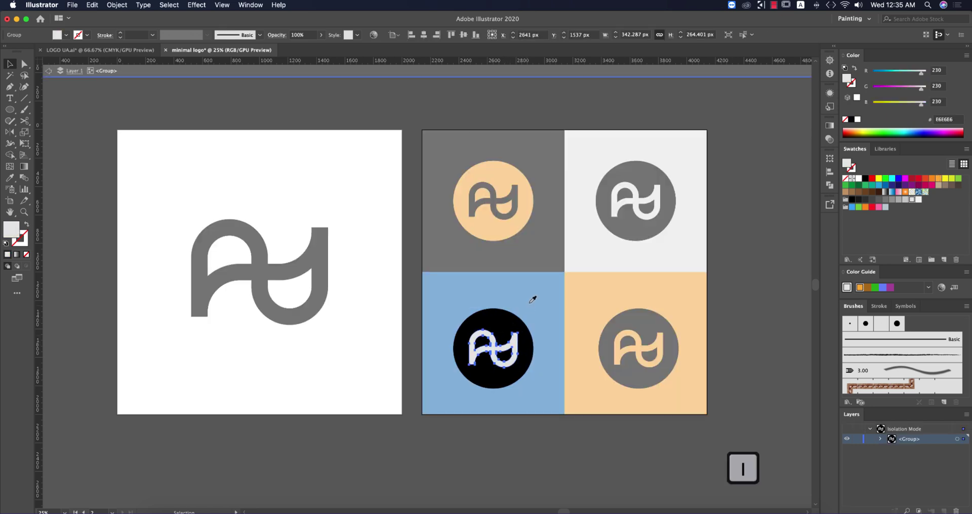
pyautogui.click(527, 297)
pyautogui.click(10, 64)
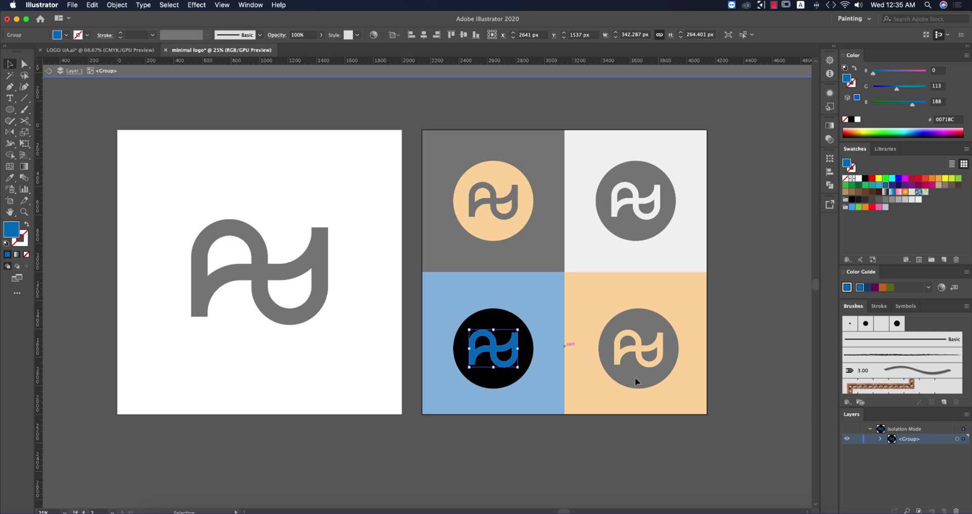
# - Recolour the circle of the badge on the blue quarter with the light grey sampled from the upper-right quarter, and leave group isolation
pyautogui.click(745, 374)
pyautogui.click(523, 353)
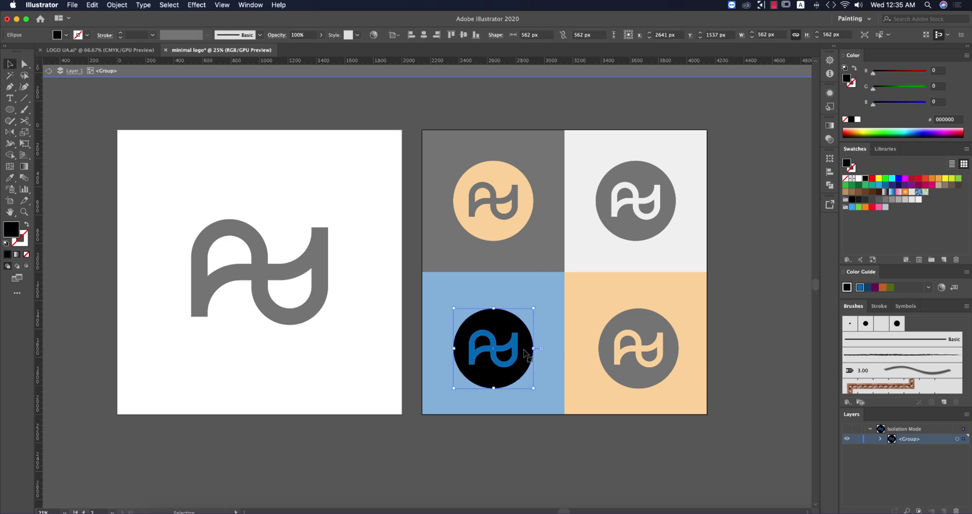
pyautogui.press('i')
pyautogui.click(602, 259)
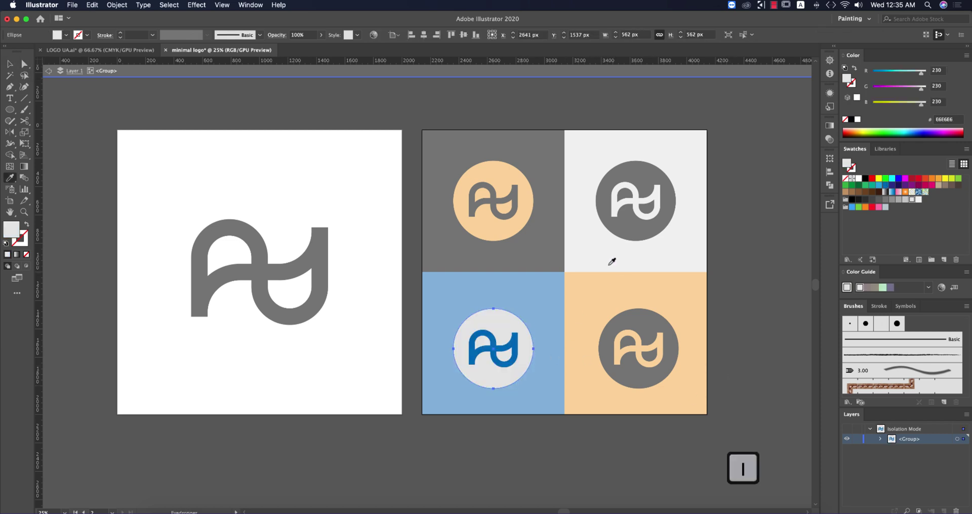
pyautogui.press('v')
pyautogui.doubleClick(149, 114)
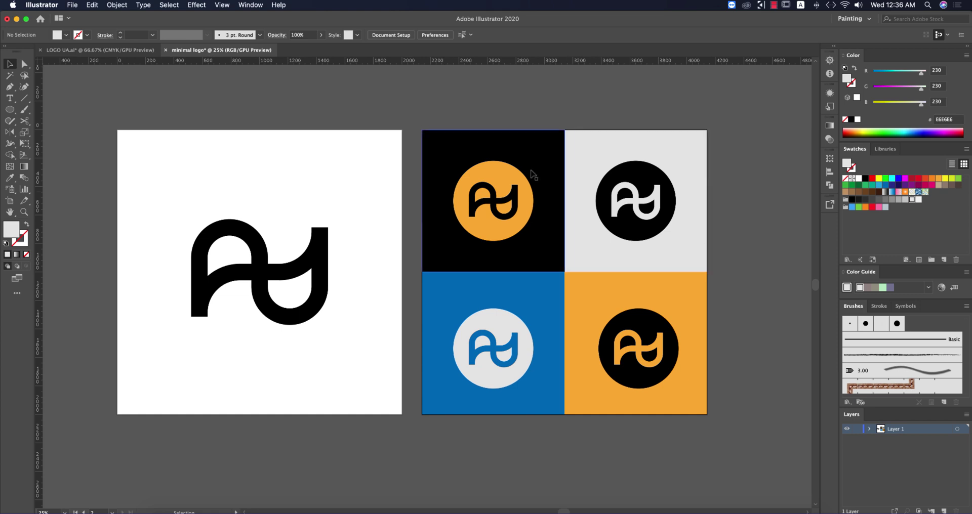
# - Recolour the orange circle of the badge on the black quarter with the light grey from the neighbouring quarter, and leave group isolation
pyautogui.doubleClick(498, 173)
pyautogui.click(501, 177)
pyautogui.press('i')
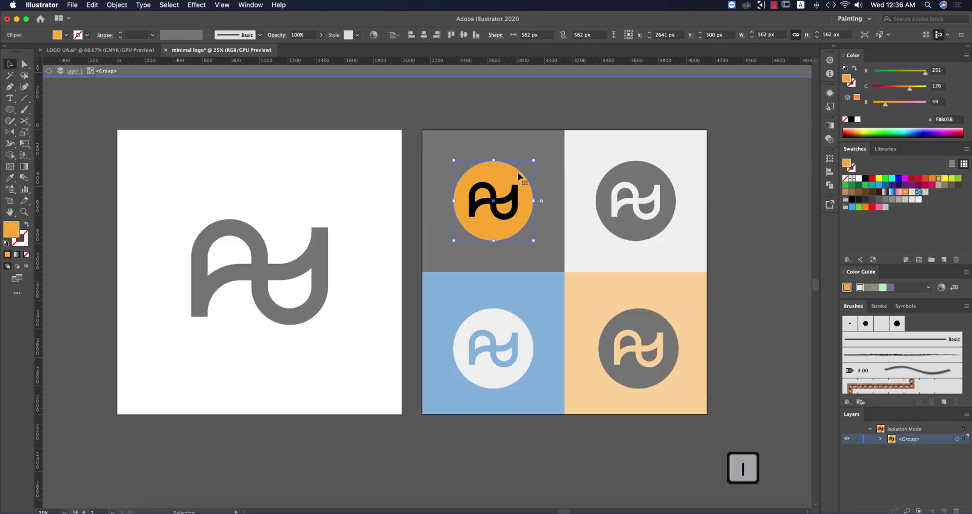
pyautogui.click(598, 152)
pyautogui.press('v')
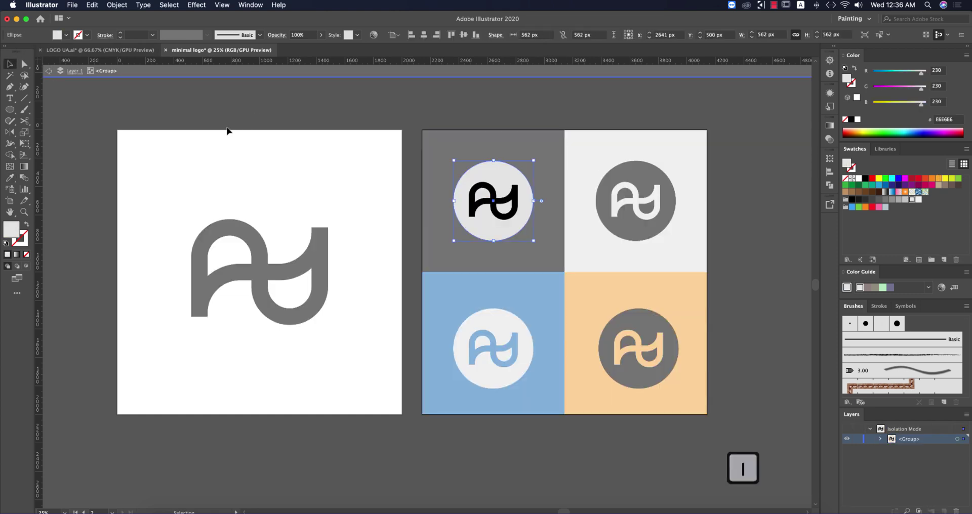
pyautogui.doubleClick(259, 111)
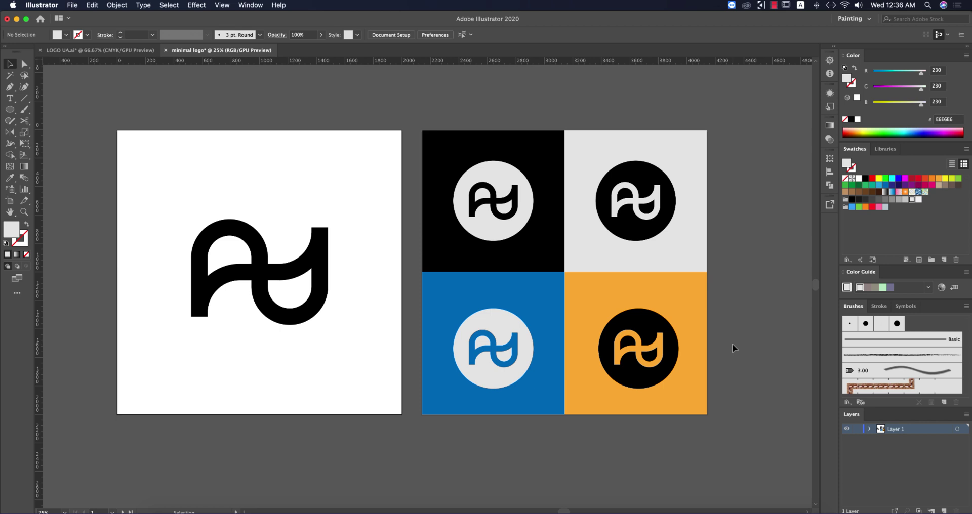
# - Check the Photoshop mockup briefly, return to Illustrator and copy the large black monogram from the first artboard
pyautogui.click(419, 506)
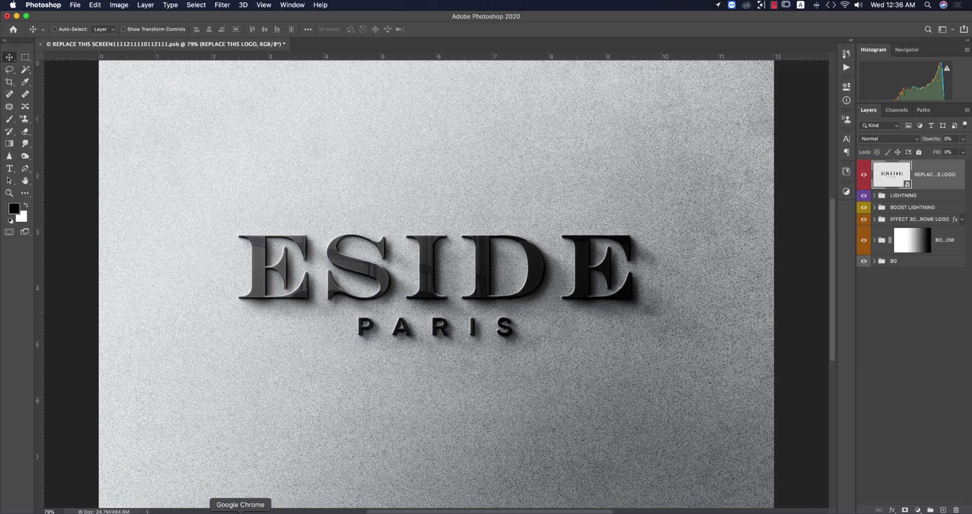
pyautogui.click(271, 510)
pyautogui.rightClick(322, 302)
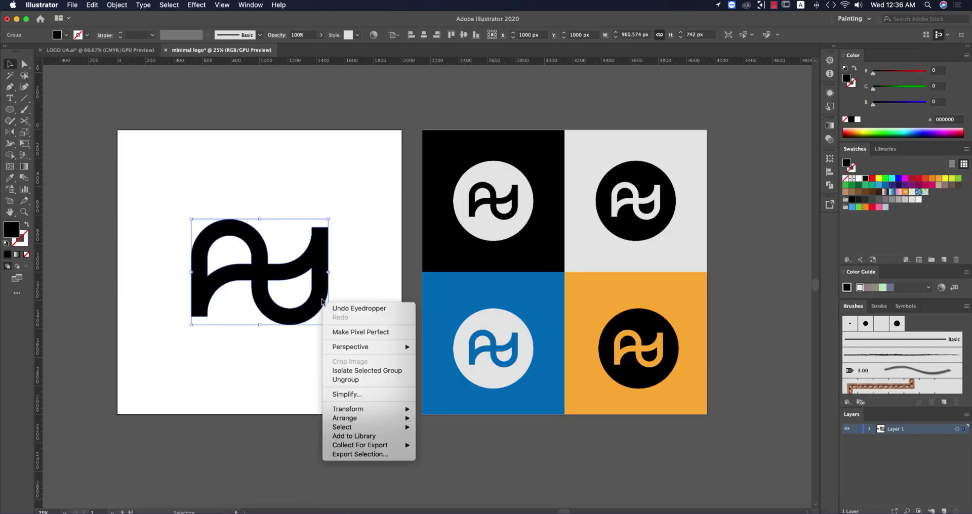
pyautogui.click(346, 273)
pyautogui.press('a')
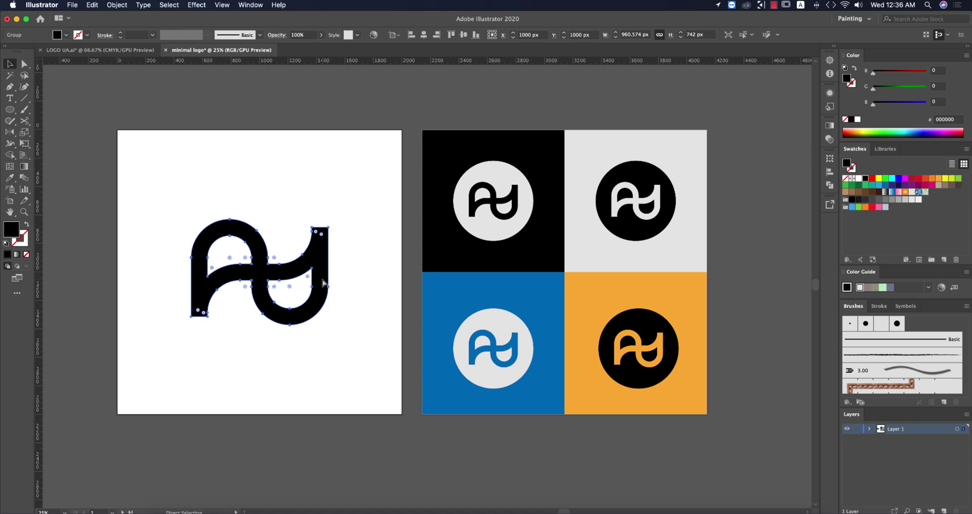
pyautogui.hotkey('ctrl', 'c')
pyautogui.press('v')
pyautogui.click(343, 311)
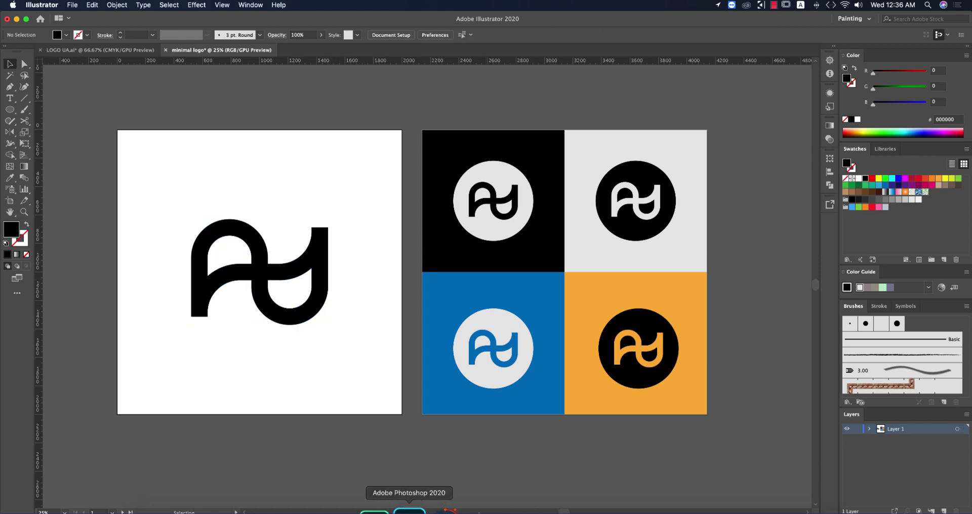
# - Switch to Photoshop, open the contents of the mockup's replaceable logo smart object and hide its ESIDE LOGO layer
pyautogui.click(412, 511)
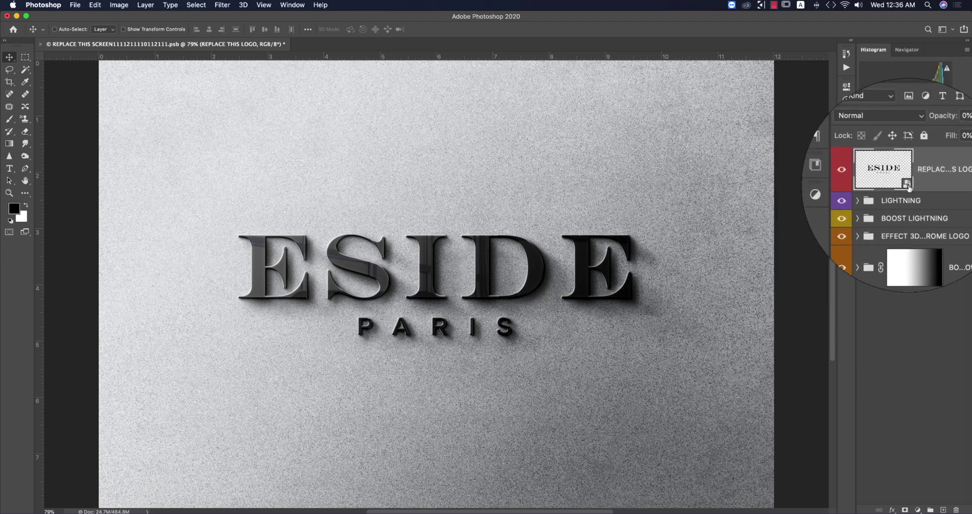
pyautogui.doubleClick(907, 185)
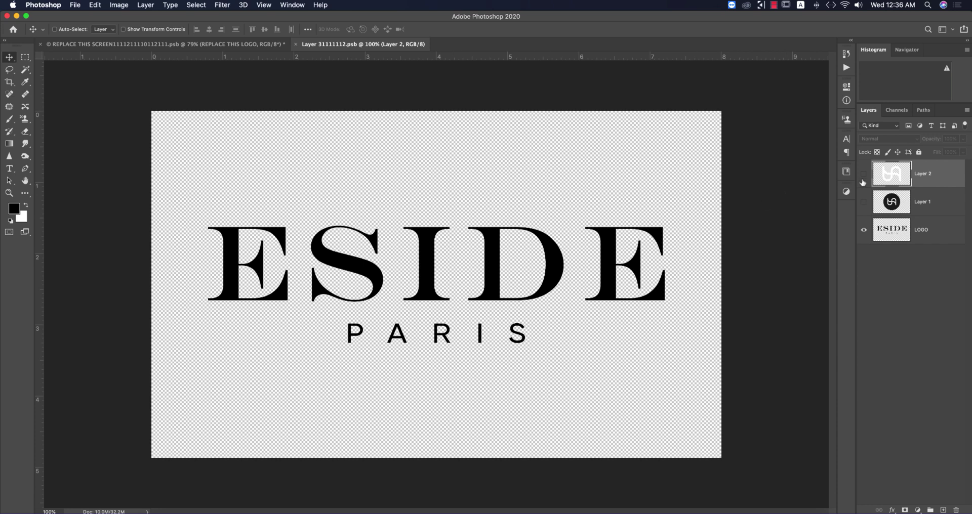
pyautogui.click(862, 232)
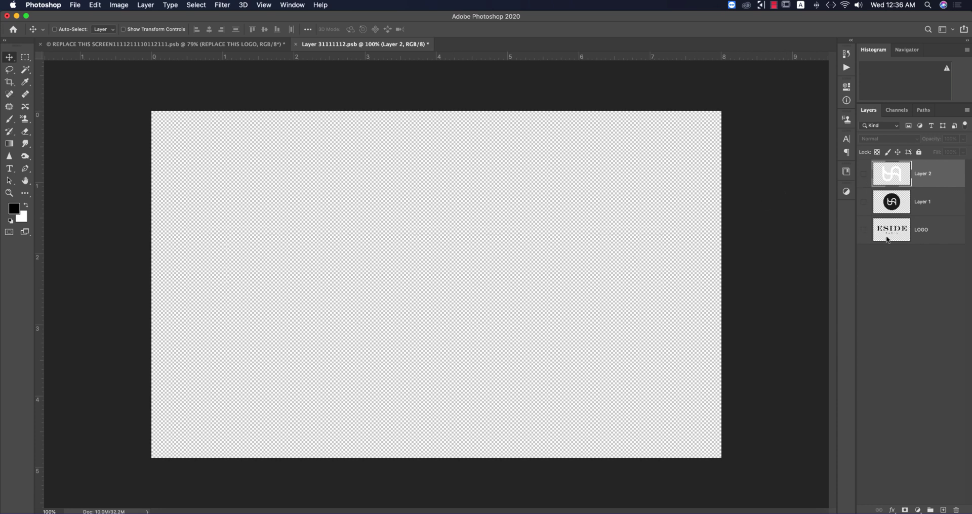
# - Paste the monogram as pixels, scale it down to about 24% and centre it on the canvas
pyautogui.press('super+v')
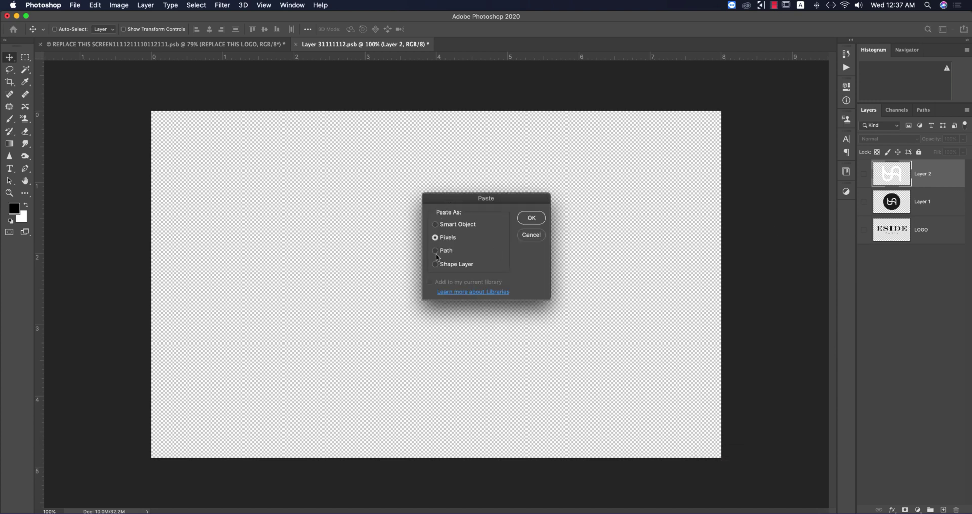
pyautogui.click(530, 218)
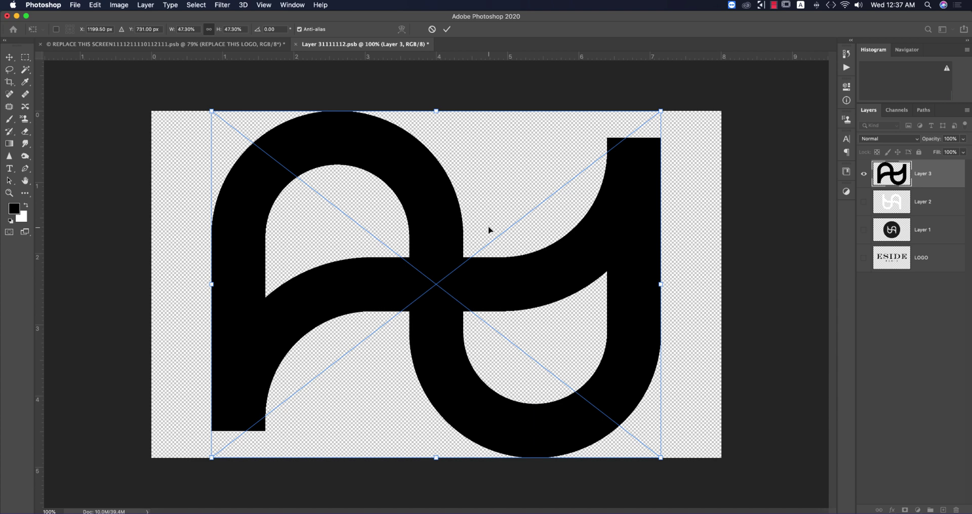
pyautogui.moveTo(216, 286); pyautogui.dragTo(436, 285)
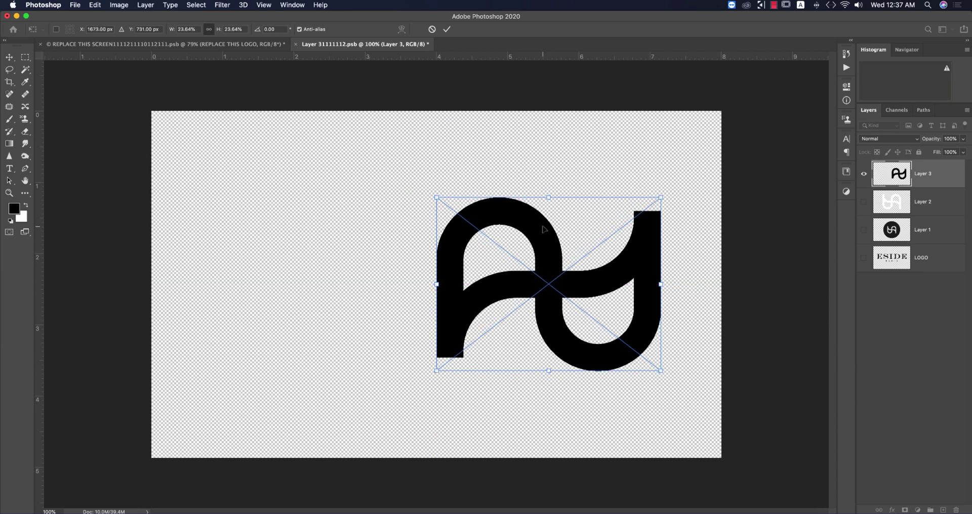
pyautogui.moveTo(546, 238); pyautogui.dragTo(433, 241)
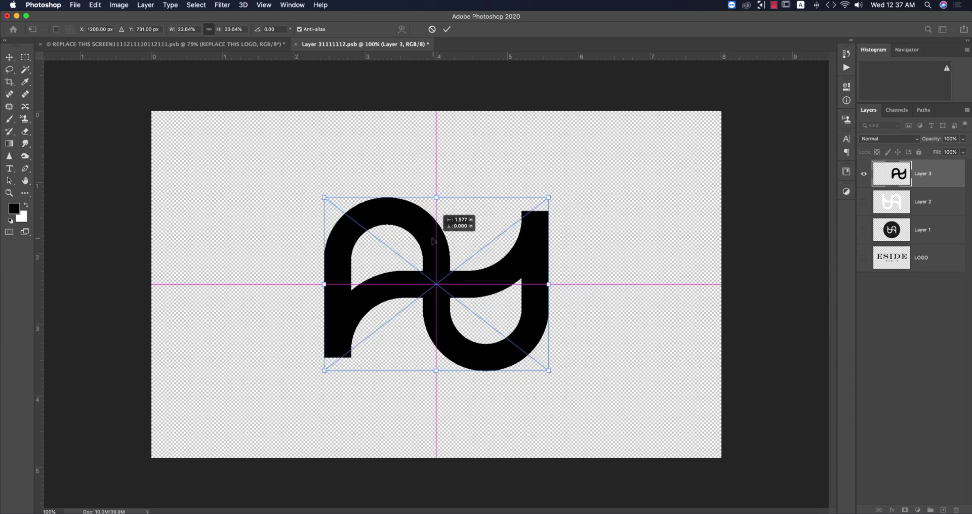
pyautogui.click(446, 29)
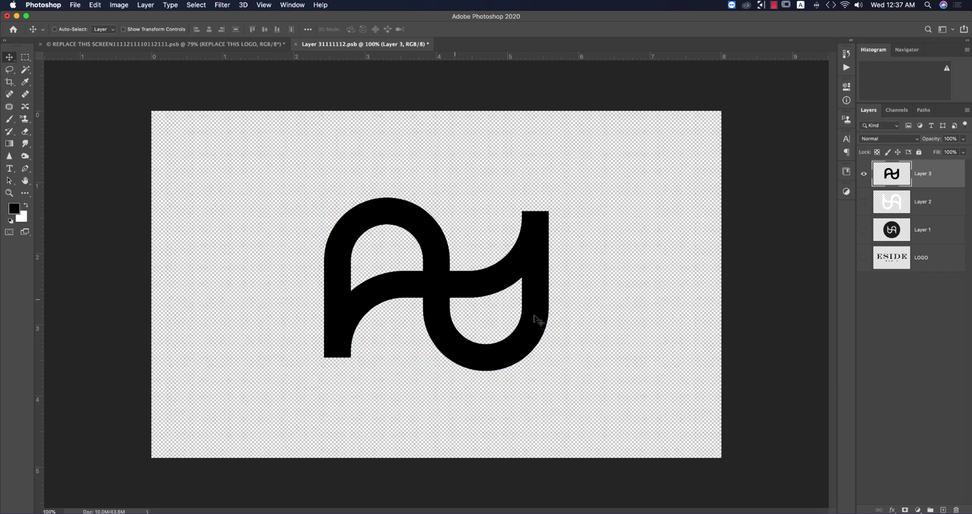
# - Save the smart object contents with the new monogram, clear the canvas selection and return to the mockup document
pyautogui.press('super+a')
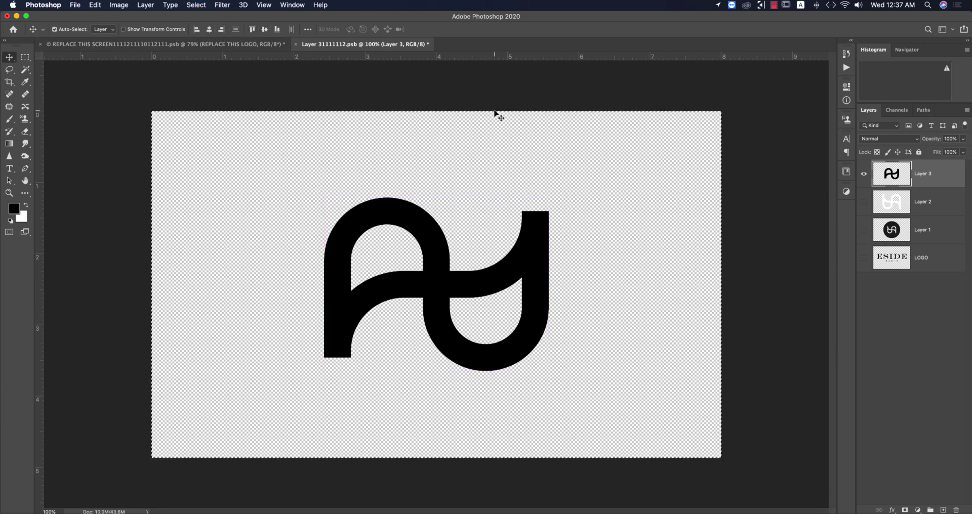
pyautogui.press('super+s')
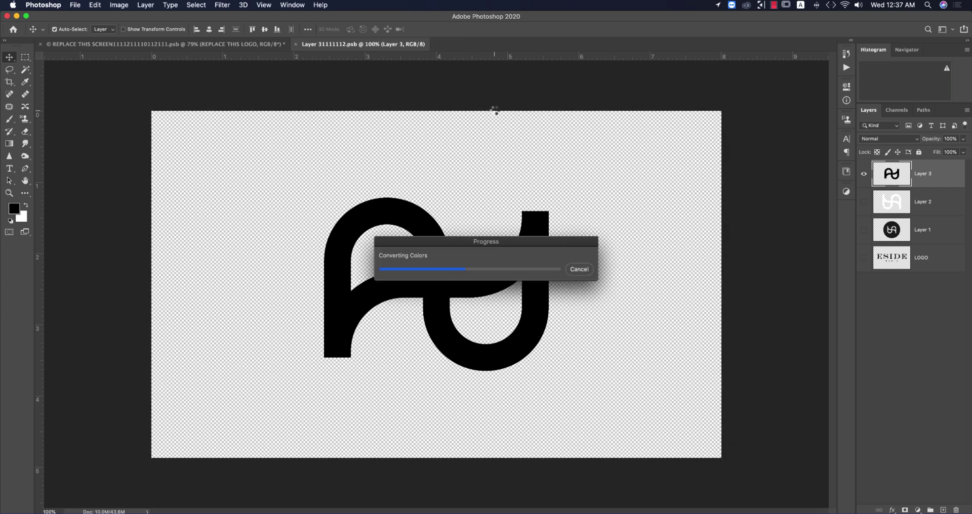
pyautogui.press('super+d')
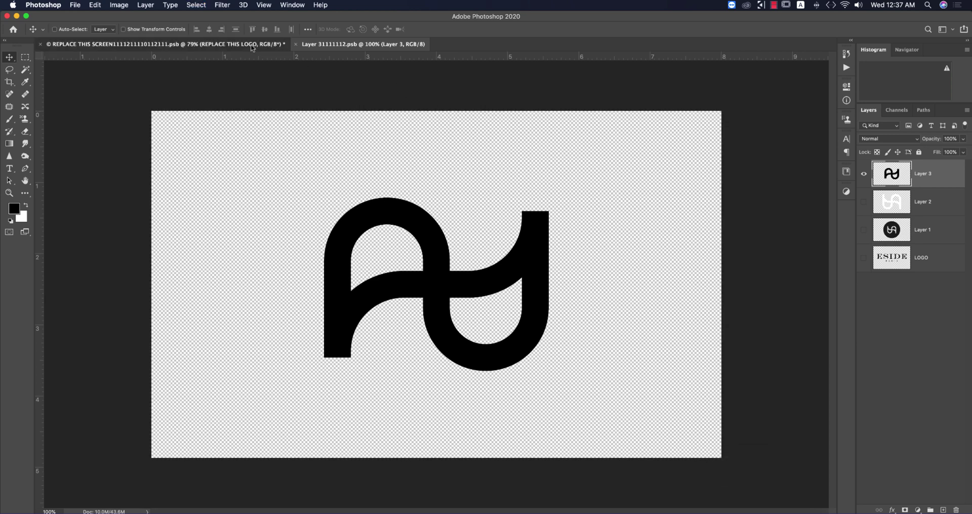
pyautogui.hotkey('ctrl', 'Tab')
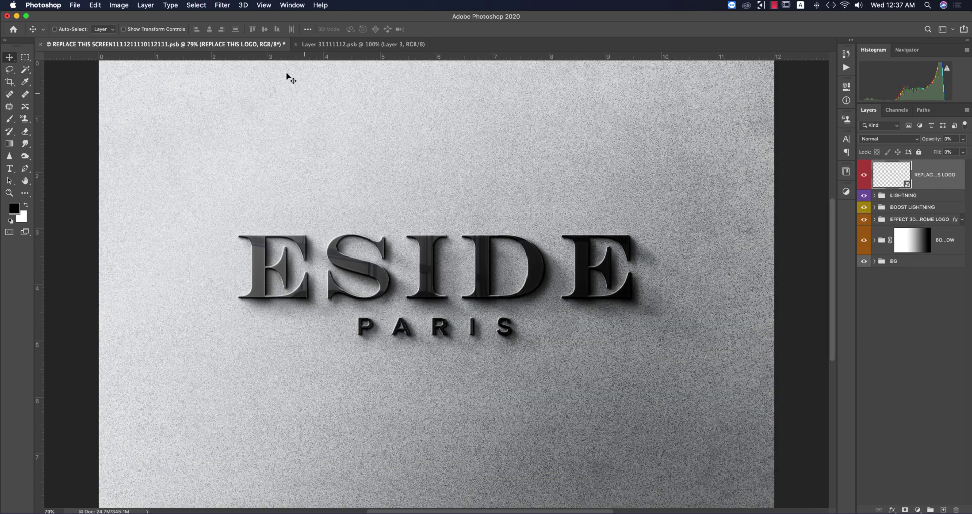